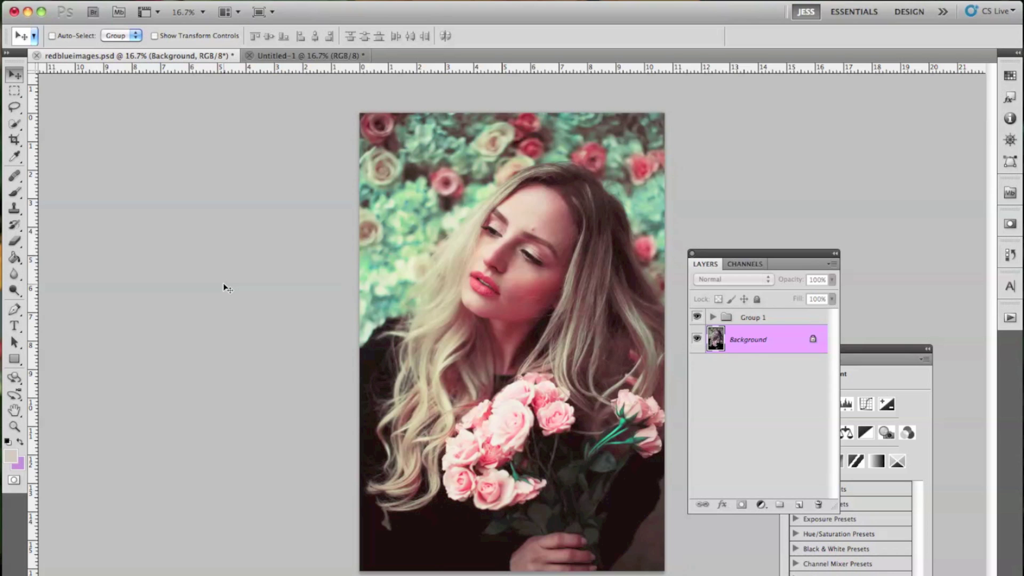
# - Toggle Group 1 off and back on to compare the grade, then switch to Untitled-1
pyautogui.click(697, 318)
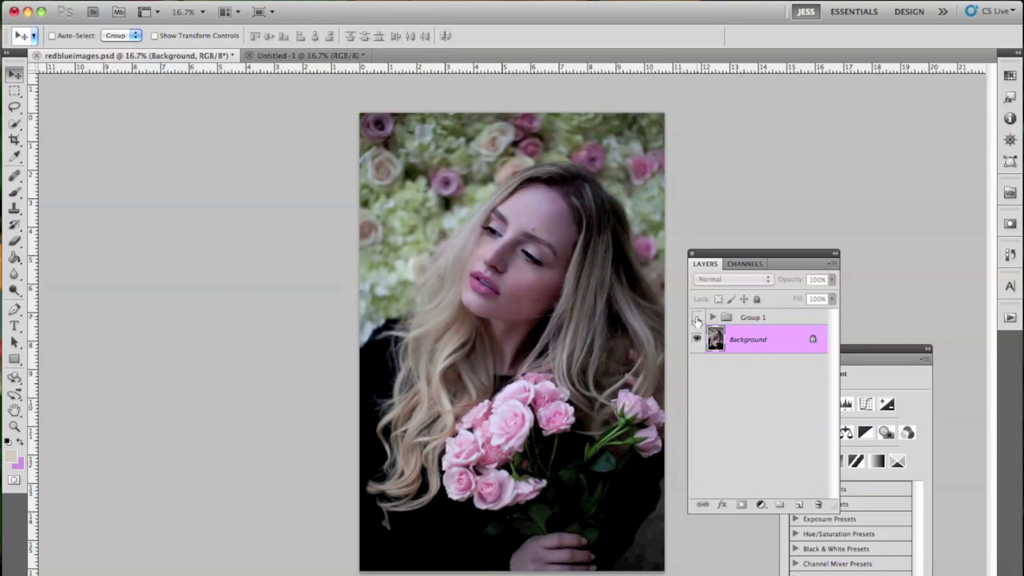
pyautogui.click(698, 320)
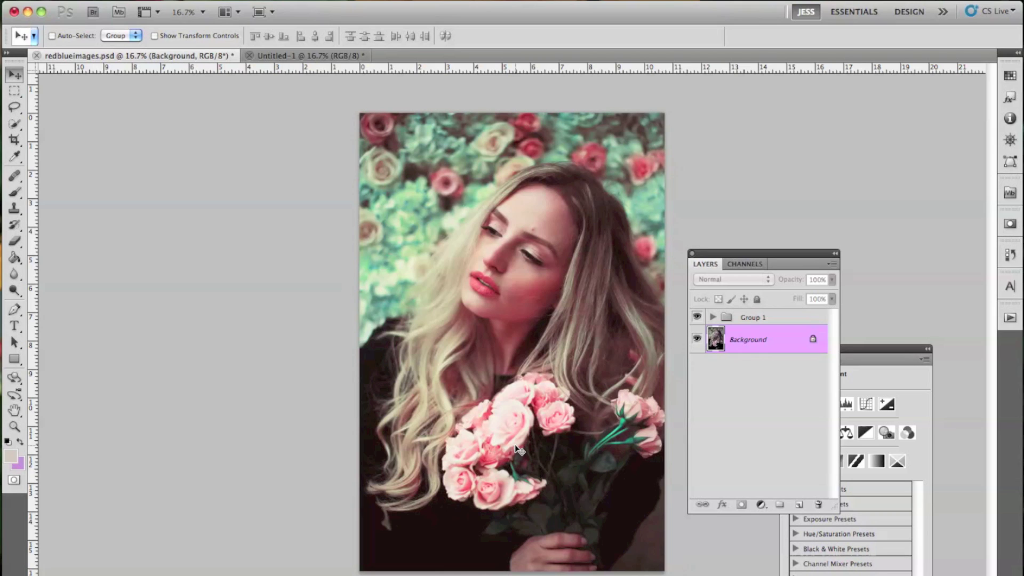
pyautogui.click(296, 57)
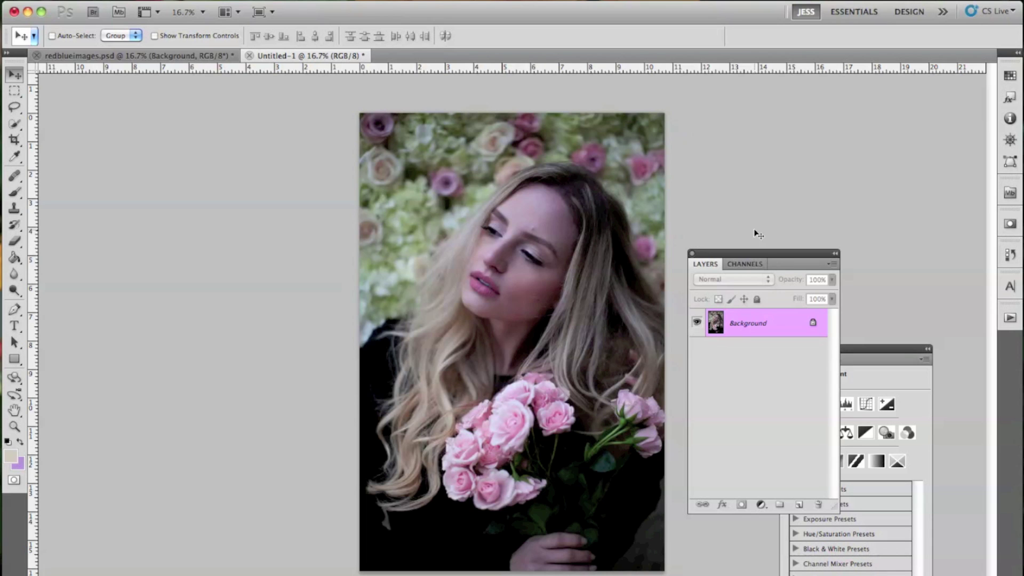
# - Rearrange the panels and add a warm-grey (R 157, G 154, B 147) Solid Color fill layer
pyautogui.moveTo(763, 254); pyautogui.dragTo(260, 213)
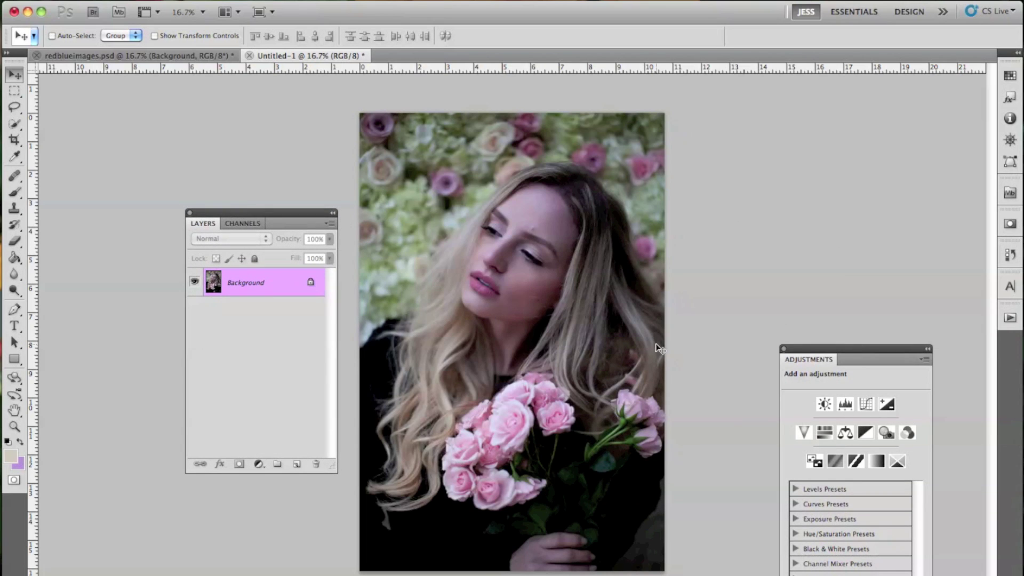
pyautogui.moveTo(783, 349); pyautogui.dragTo(693, 218)
pyautogui.click(259, 463)
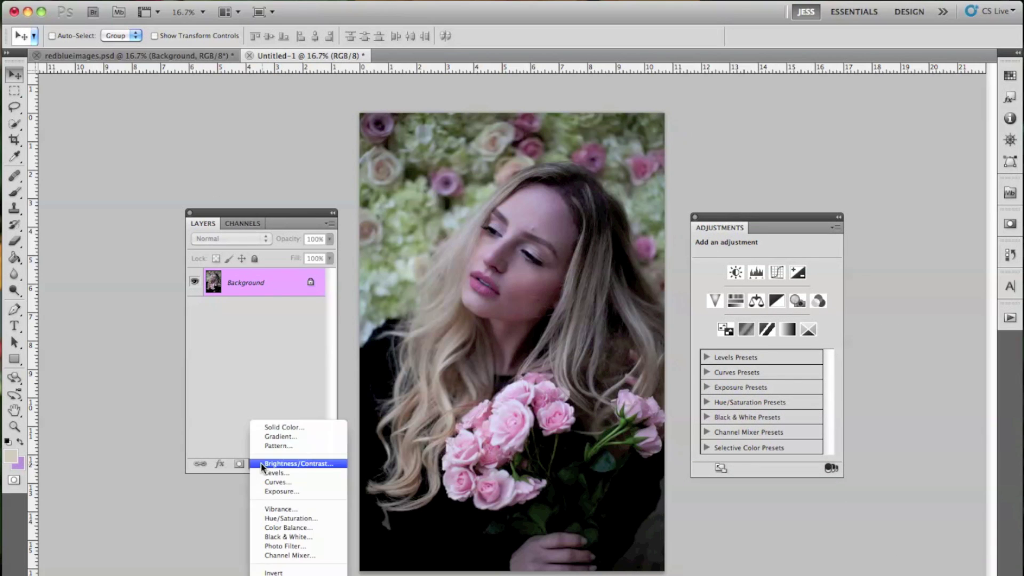
pyautogui.click(277, 427)
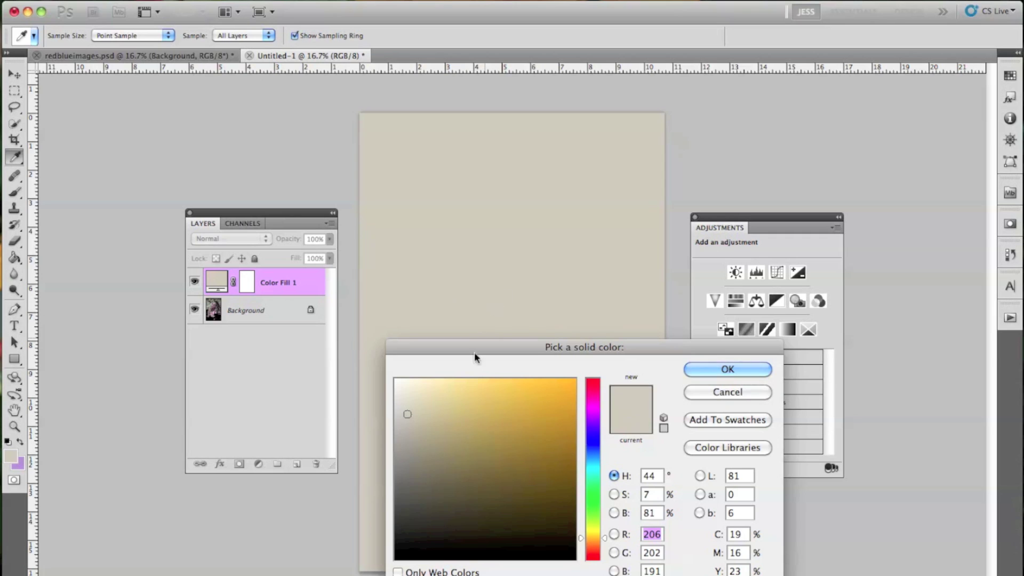
pyautogui.moveTo(414, 437)
pyautogui.mouseDown()
pyautogui.moveTo(407, 415)
pyautogui.moveTo(406, 445)
pyautogui.mouseUp()
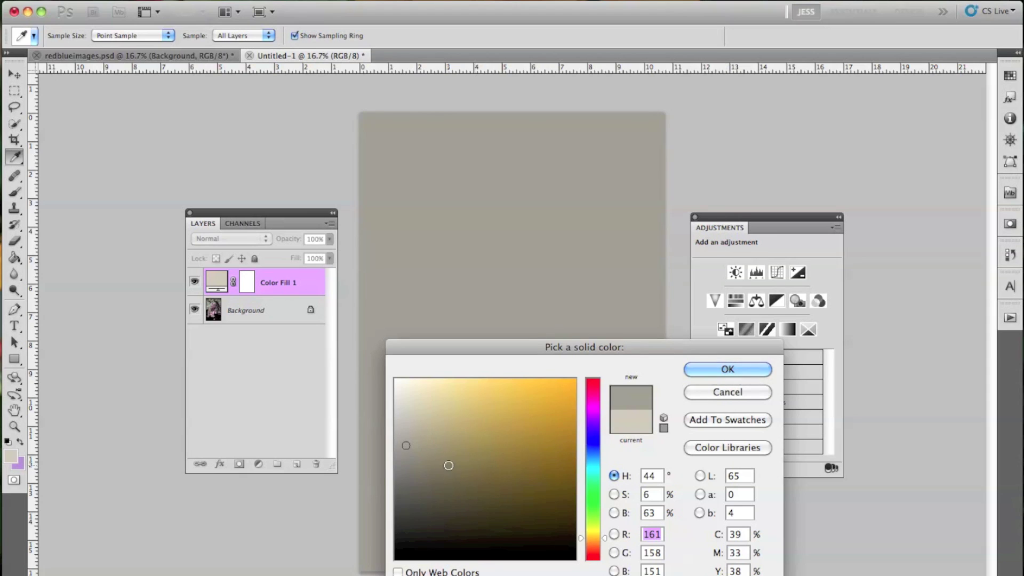
pyautogui.click(406, 448)
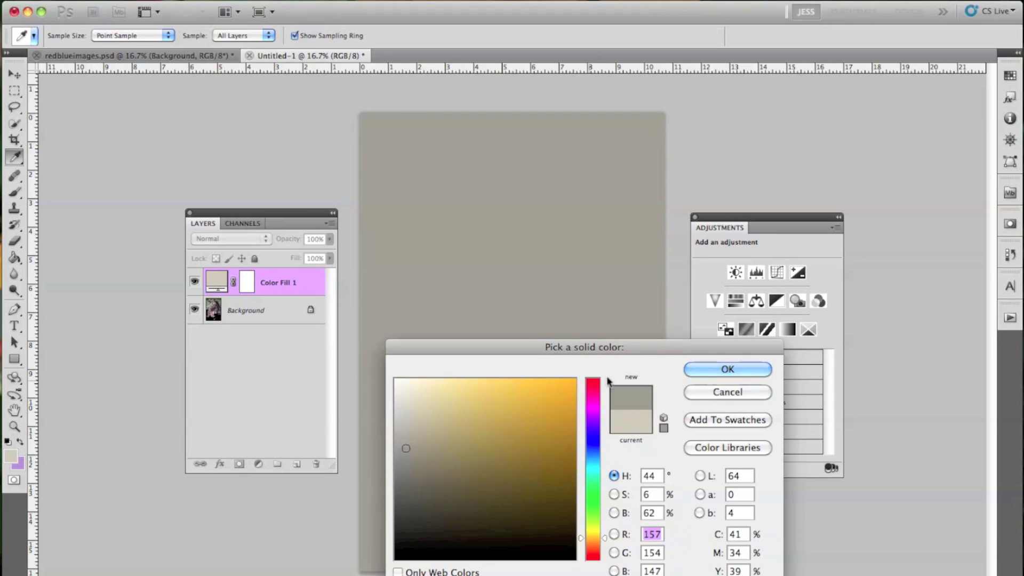
pyautogui.click(711, 371)
pyautogui.moveTo(285, 223); pyautogui.dragTo(298, 202)
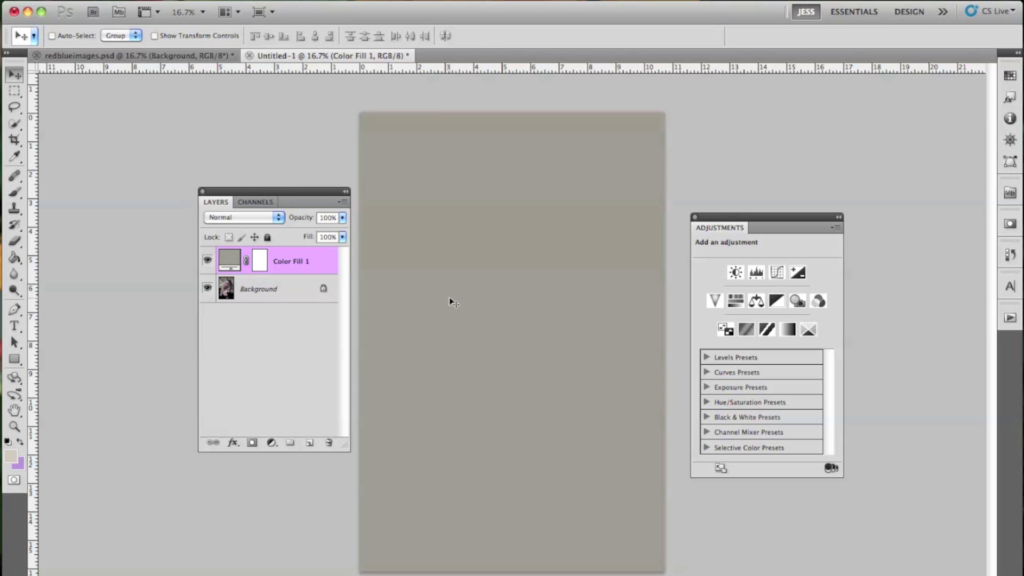
# - Recolour Color Fill 1 mid-grey and blend it in Difference mode at 14% opacity
pyautogui.doubleClick(230, 260)
pyautogui.moveTo(418, 393); pyautogui.dragTo(410, 384)
pyautogui.moveTo(410, 531)
pyautogui.mouseDown()
pyautogui.moveTo(396, 544)
pyautogui.moveTo(395, 472)
pyautogui.mouseUp()
pyautogui.click(728, 369)
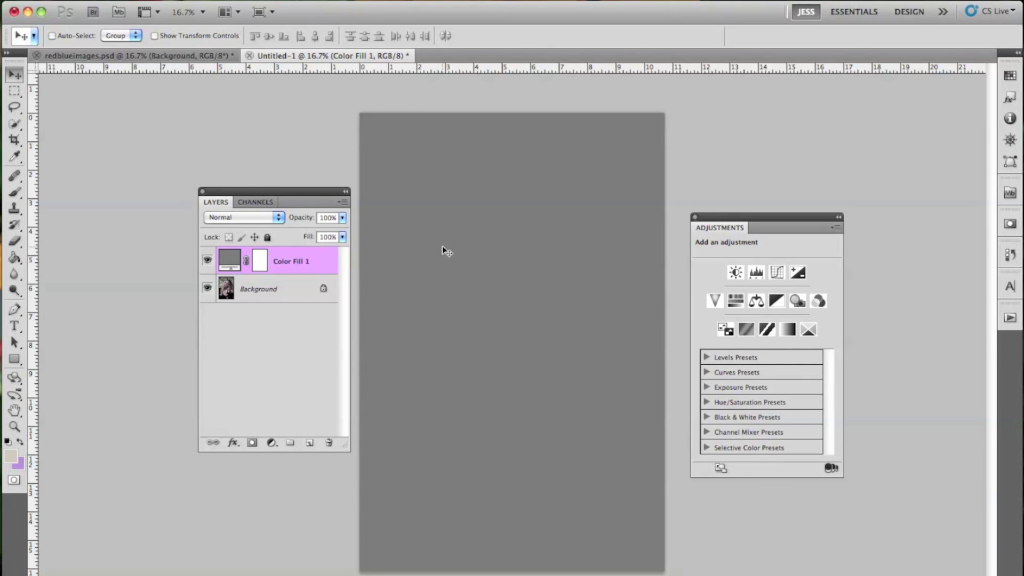
pyautogui.click(265, 224)
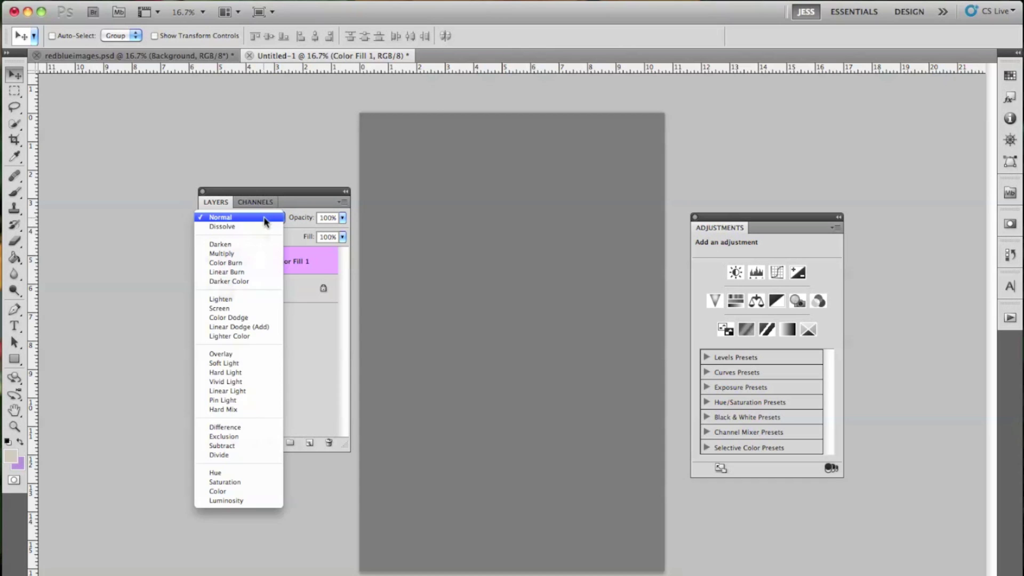
pyautogui.click(224, 428)
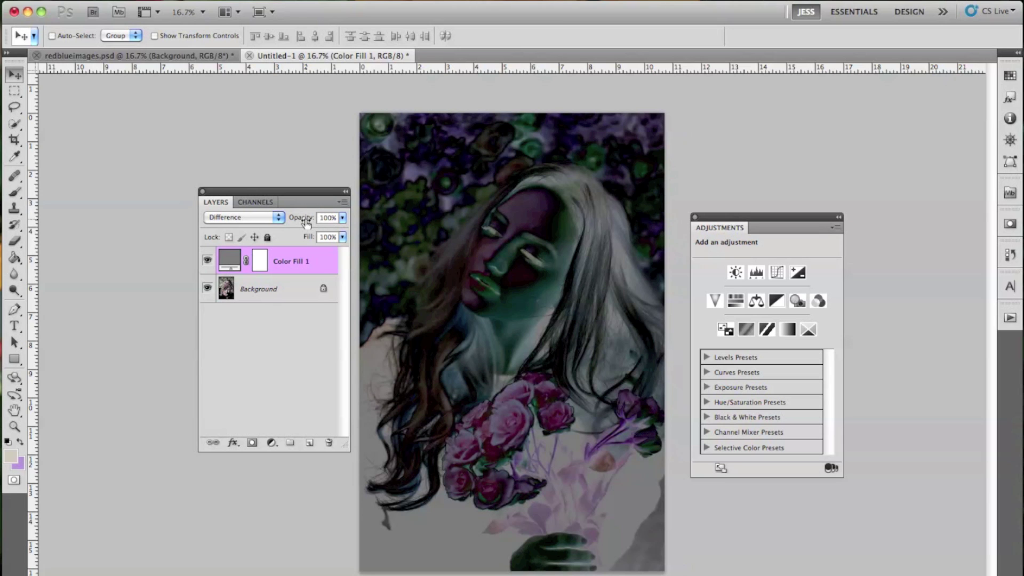
pyautogui.moveTo(307, 223); pyautogui.dragTo(248, 229)
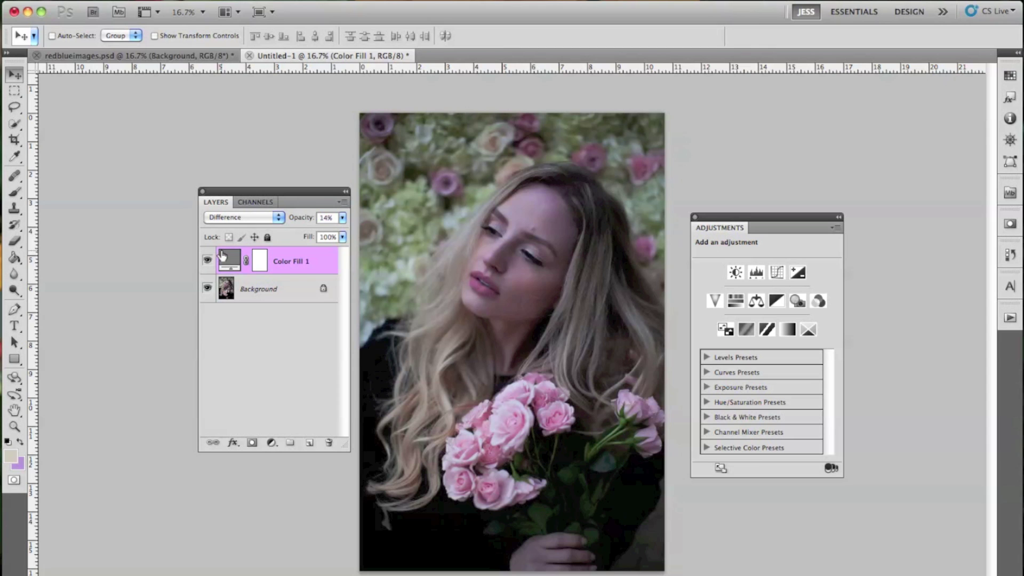
# - Toggle Color Fill 1's visibility repeatedly to compare the portrait with and without it
pyautogui.click(208, 261)
pyautogui.click(208, 261)
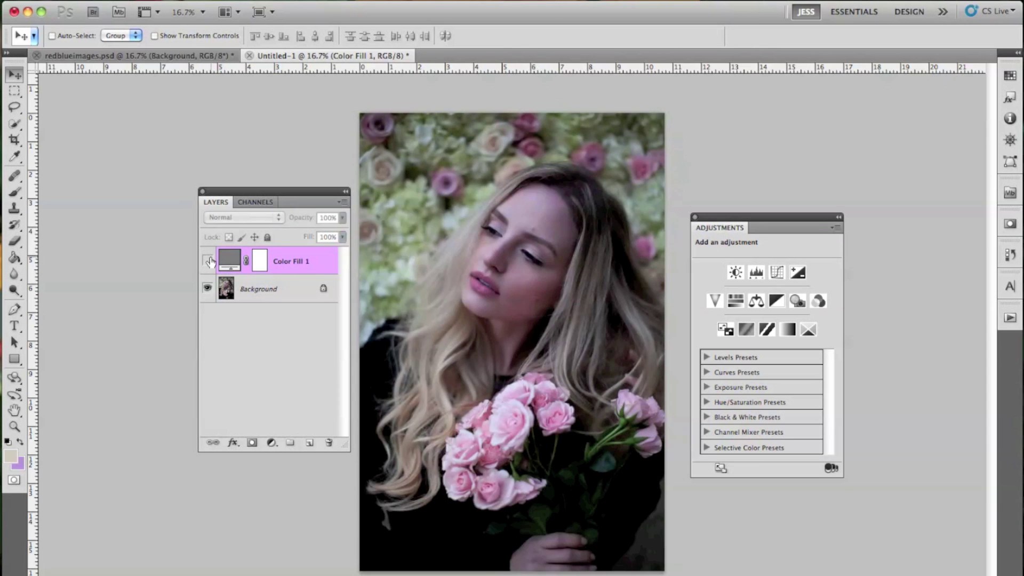
pyautogui.click(208, 261)
pyautogui.click(207, 261)
pyautogui.click(207, 261)
pyautogui.click(208, 260)
pyautogui.click(208, 261)
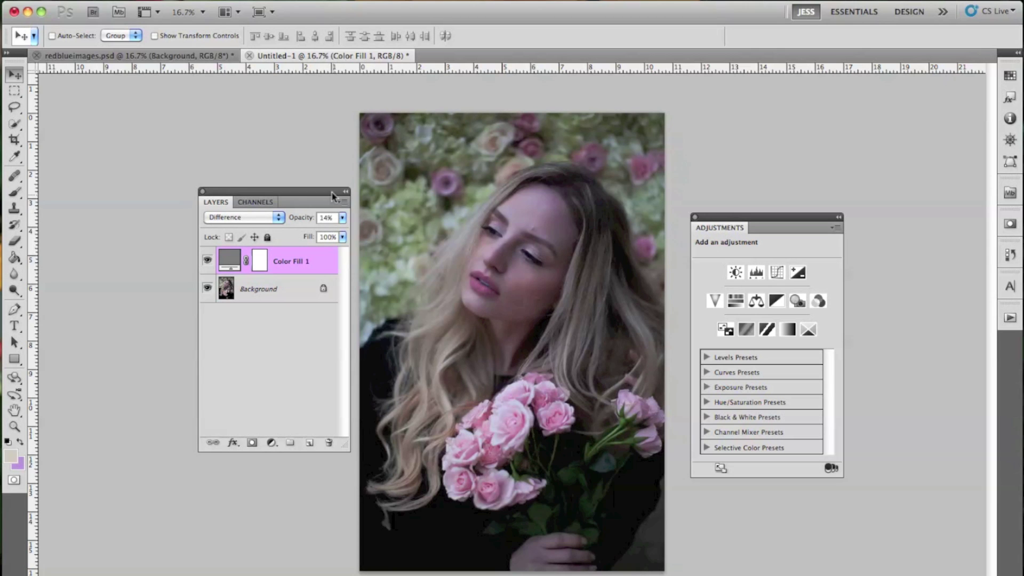
pyautogui.moveTo(267, 191); pyautogui.dragTo(265, 202)
pyautogui.click(205, 271)
pyautogui.click(206, 270)
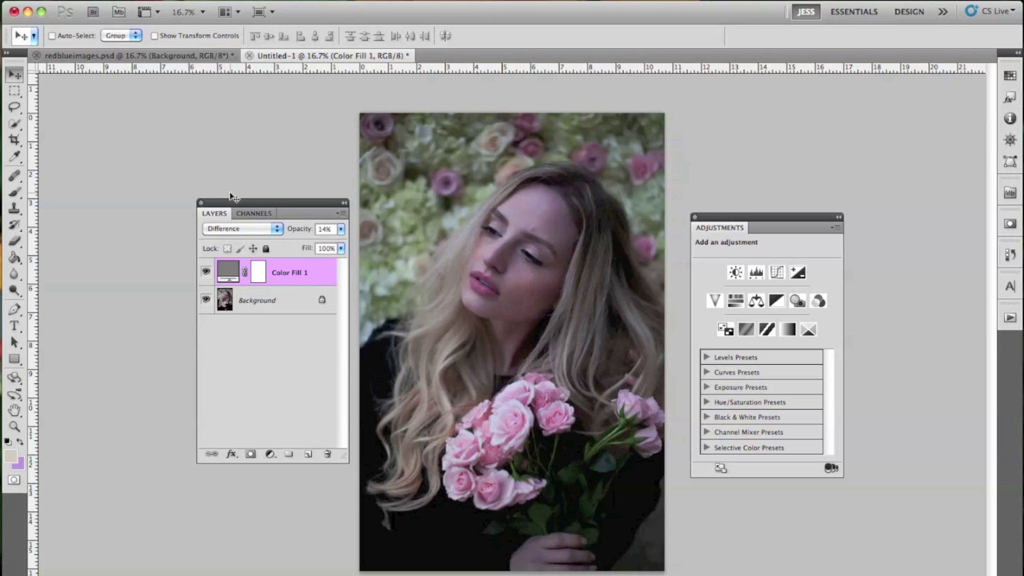
pyautogui.click(231, 1)
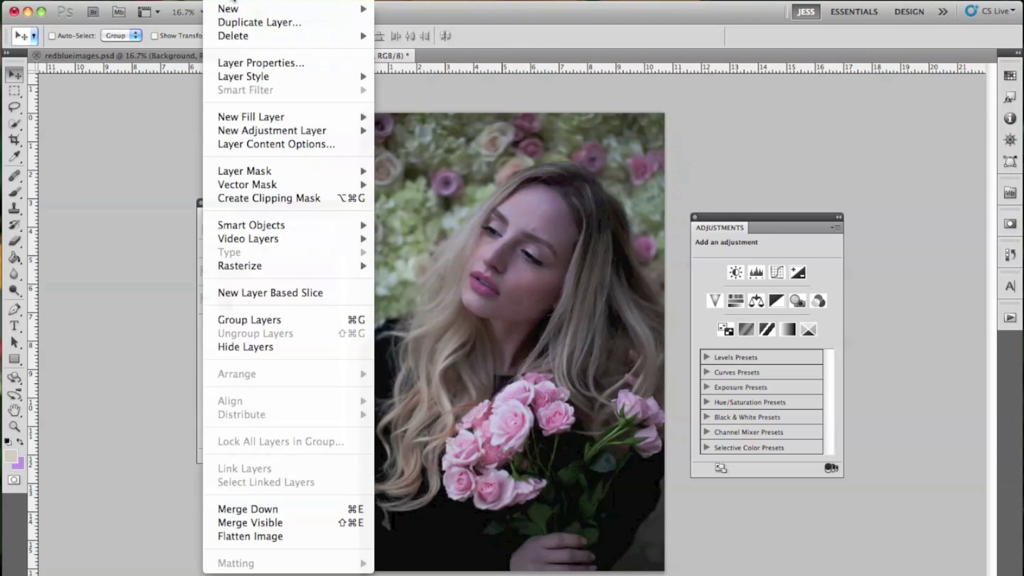
# - Add Curves 1 with black point lifted to 39, highlights at 184, and a 150→125 midtone point
pyautogui.moveTo(306, 130)
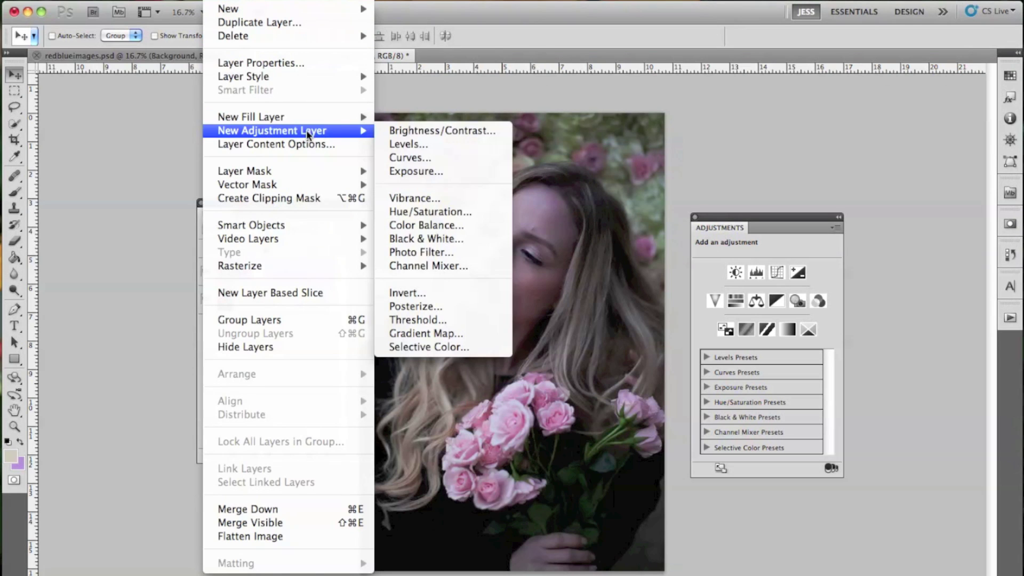
pyautogui.click(403, 158)
pyautogui.click(623, 263)
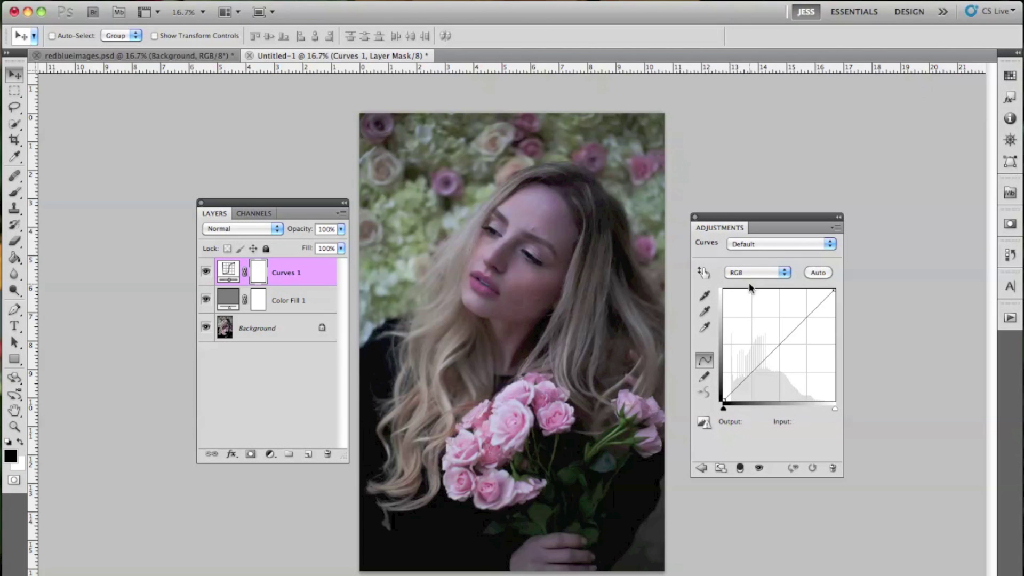
pyautogui.moveTo(724, 399); pyautogui.dragTo(715, 382)
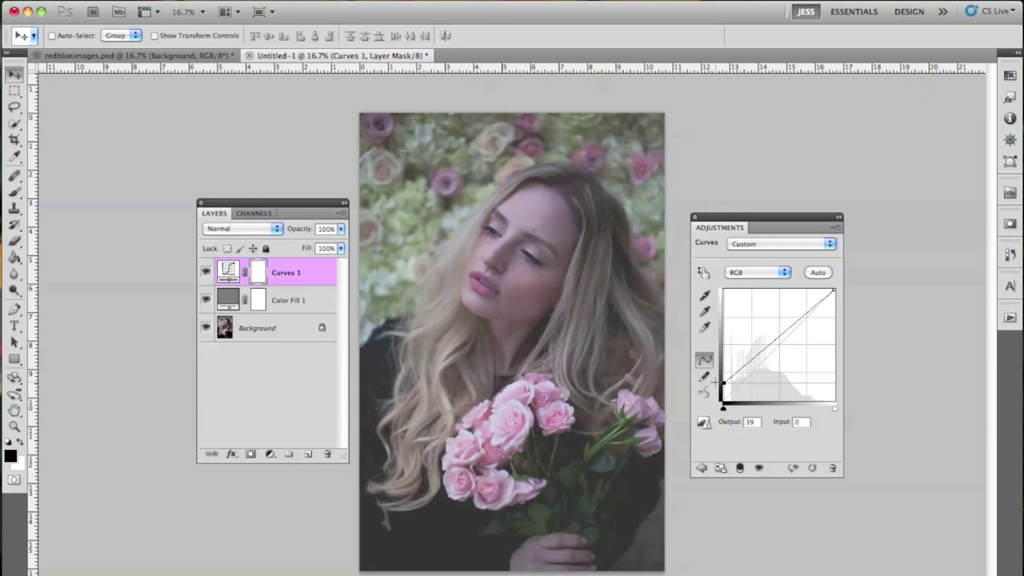
pyautogui.click(834, 290)
pyautogui.moveTo(835, 289); pyautogui.dragTo(843, 318)
pyautogui.moveTo(793, 345); pyautogui.dragTo(788, 347)
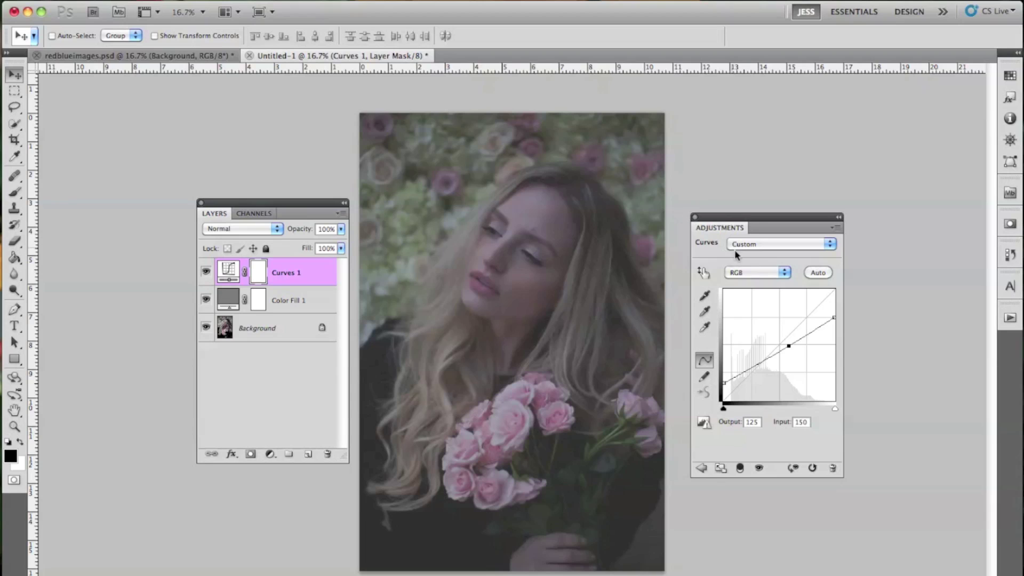
pyautogui.moveTo(752, 215); pyautogui.dragTo(743, 205)
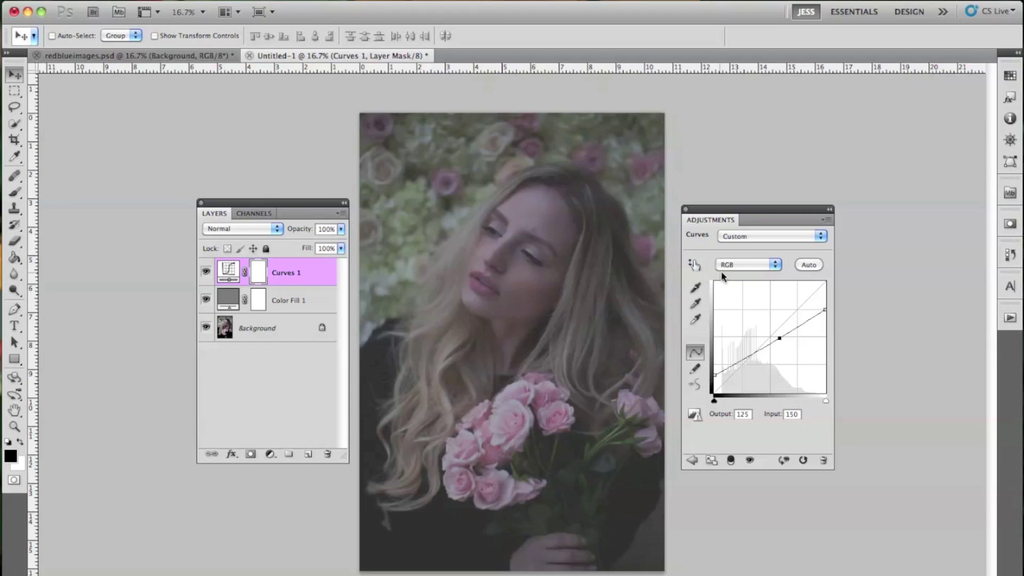
# - Toggle Curves 1 on and off to compare before and after
pyautogui.click(206, 272)
pyautogui.click(206, 272)
pyautogui.click(206, 272)
pyautogui.click(206, 273)
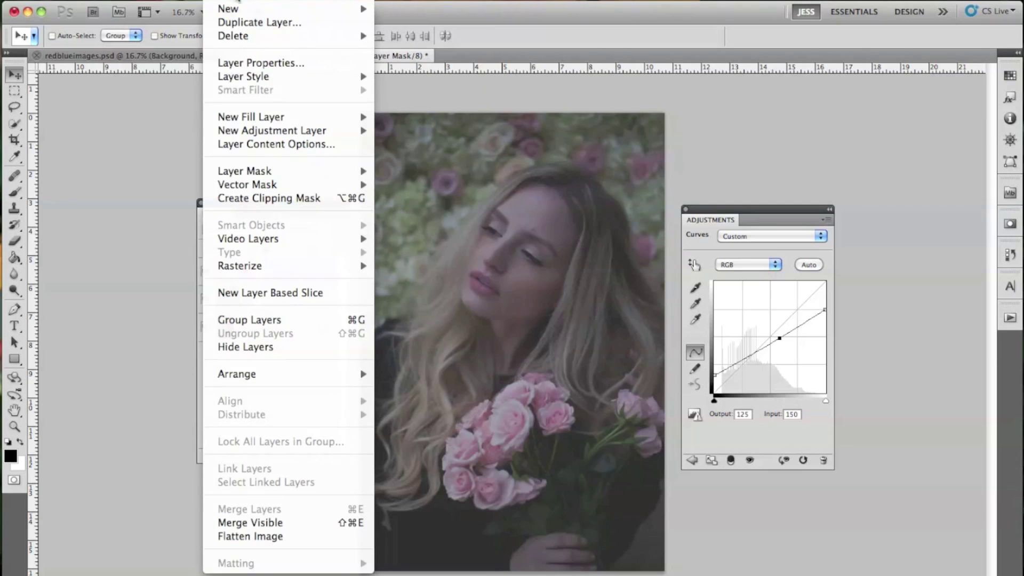
# - Add a Photo Filter 1 adjustment layer above Curves 1
pyautogui.moveTo(327, 131)
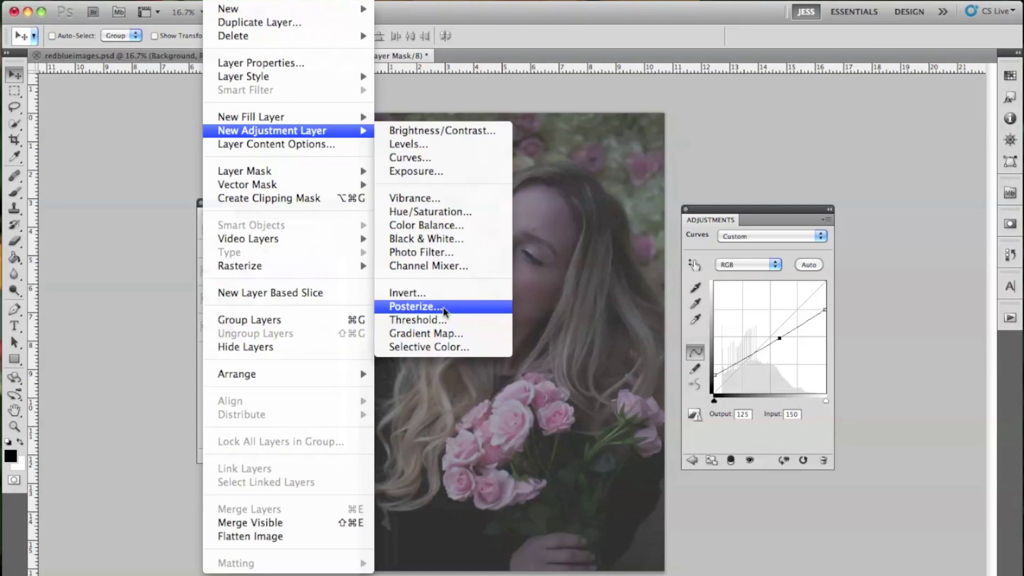
pyautogui.click(450, 253)
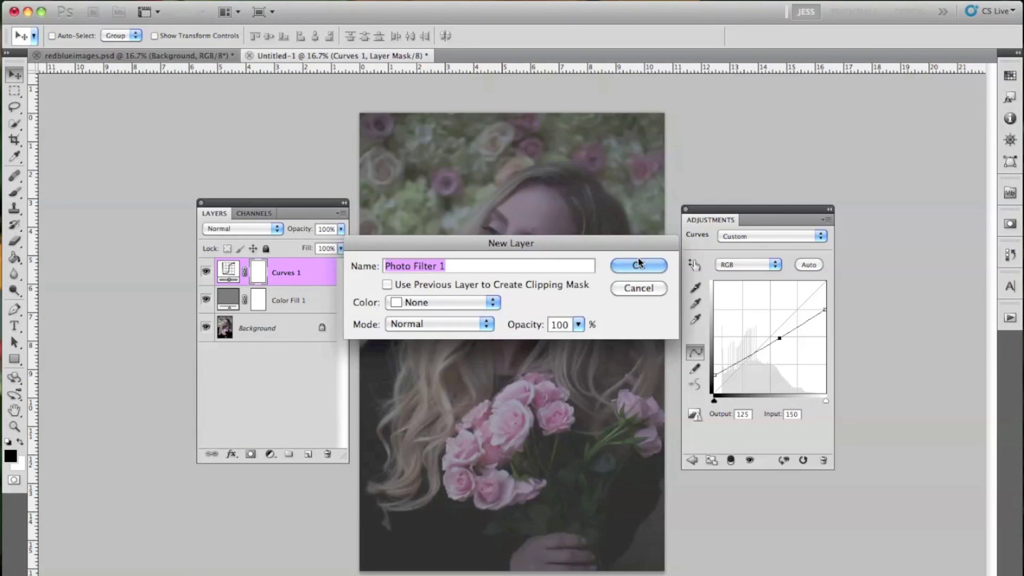
pyautogui.click(642, 267)
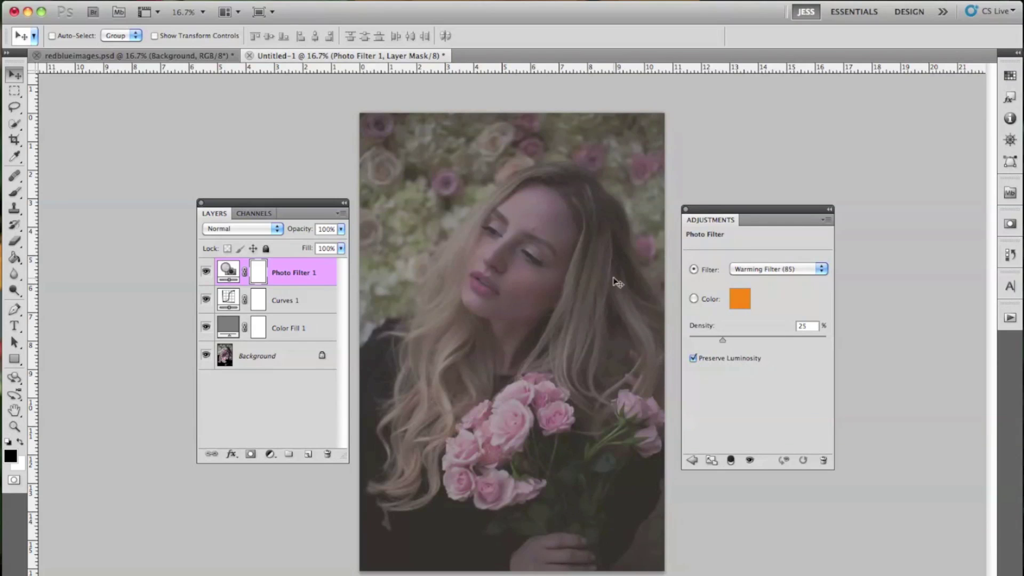
# - Set the photo filter colour to yellow hex fdf73d and raise its density
pyautogui.click(741, 303)
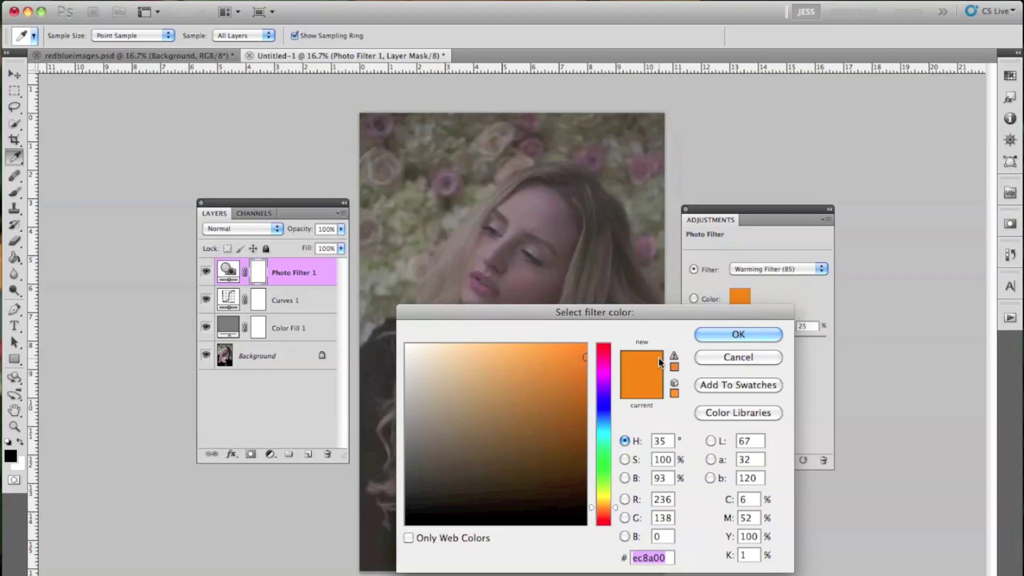
pyautogui.write('fd')
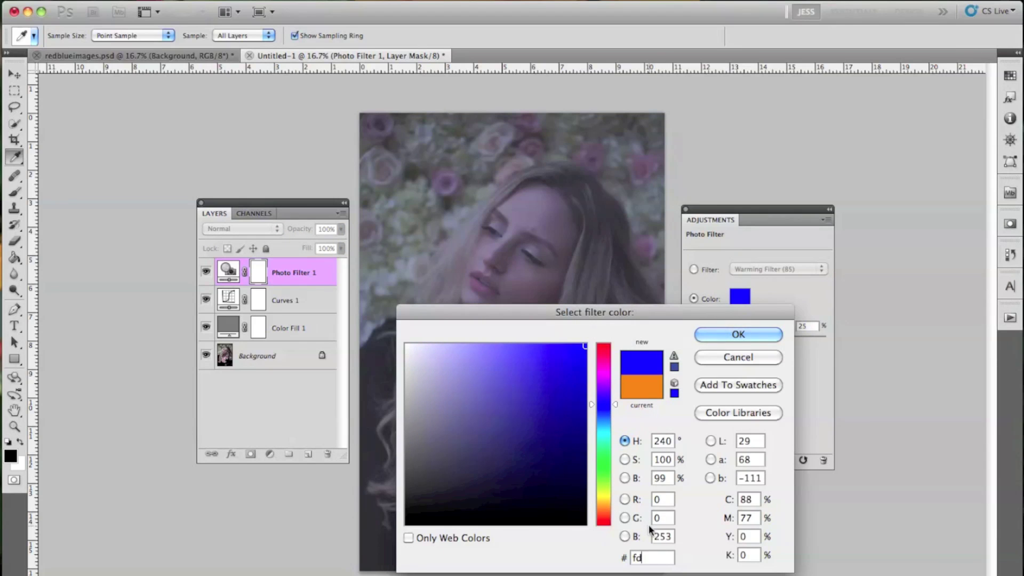
pyautogui.press('BackSpace')
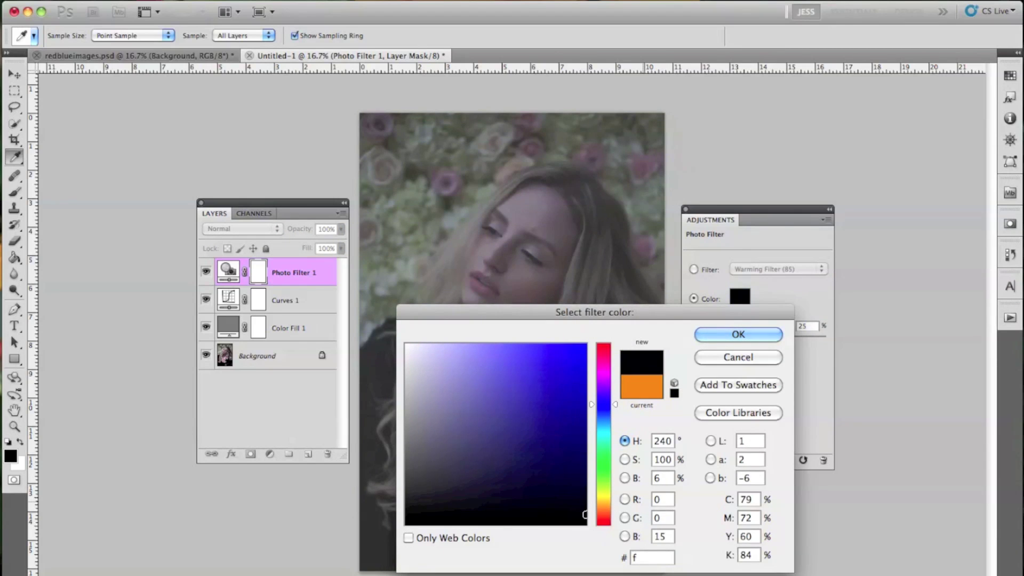
pyautogui.write('d')
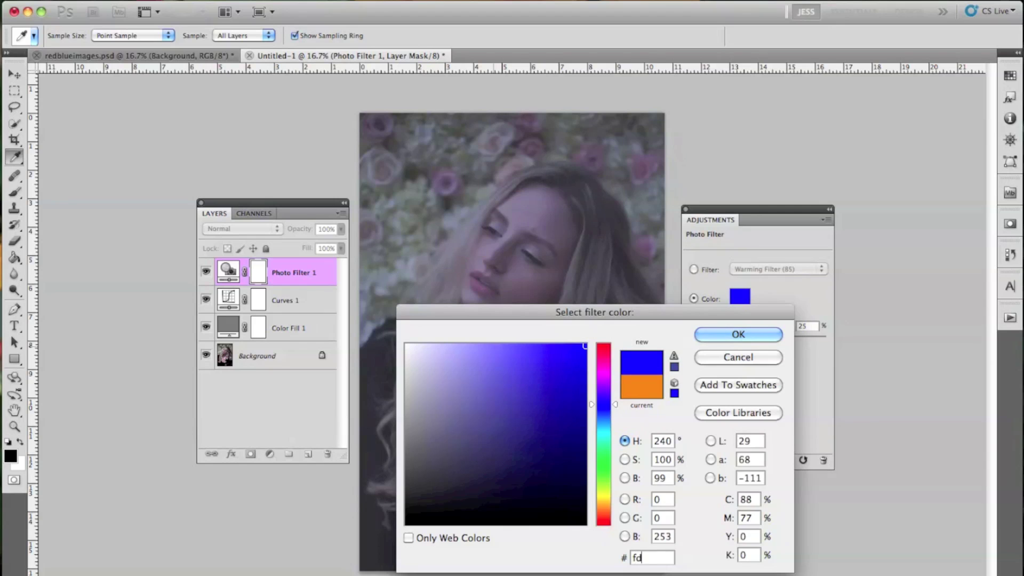
pyautogui.write('f7')
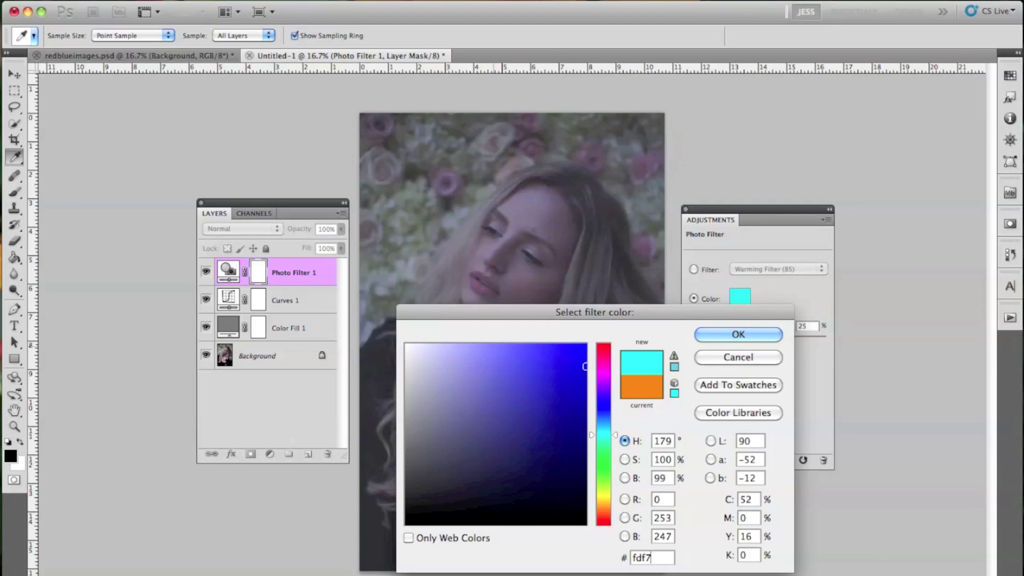
pyautogui.write('3d')
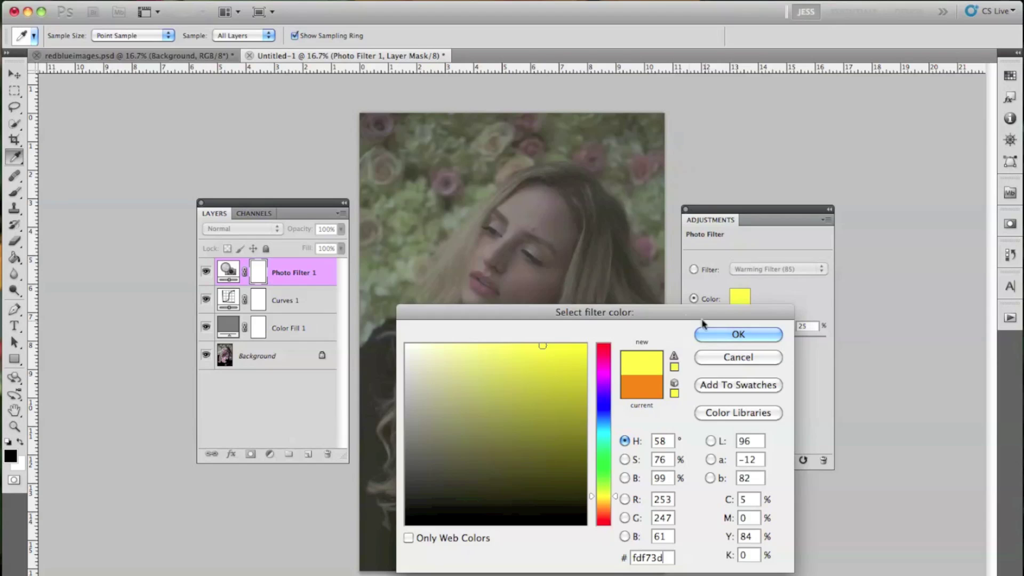
pyautogui.click(738, 334)
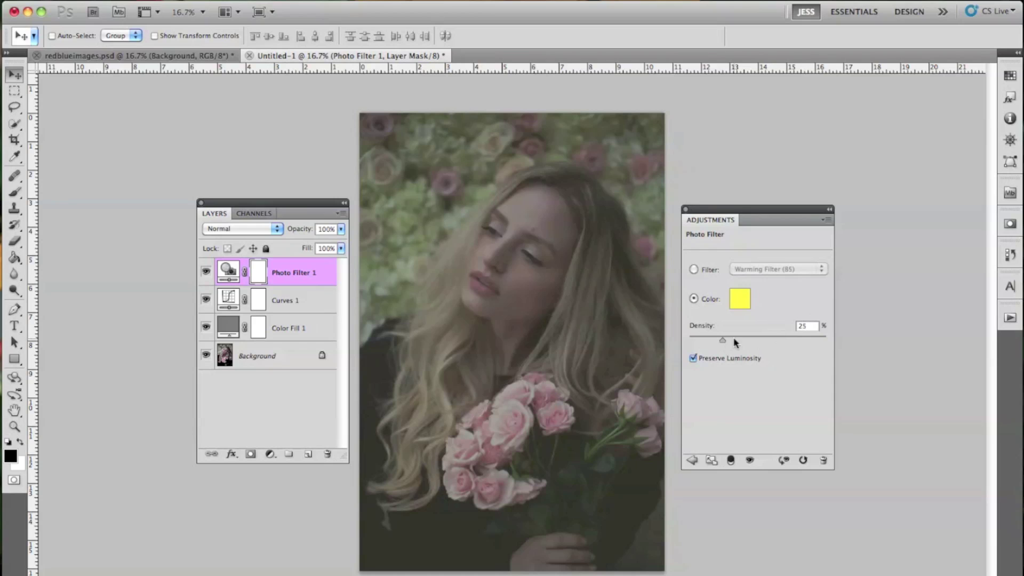
pyautogui.moveTo(725, 340); pyautogui.dragTo(751, 341)
# - Lower the Photo Filter 1 layer to 60% opacity and bring up the new fill layer options
pyautogui.moveTo(303, 234); pyautogui.dragTo(275, 239)
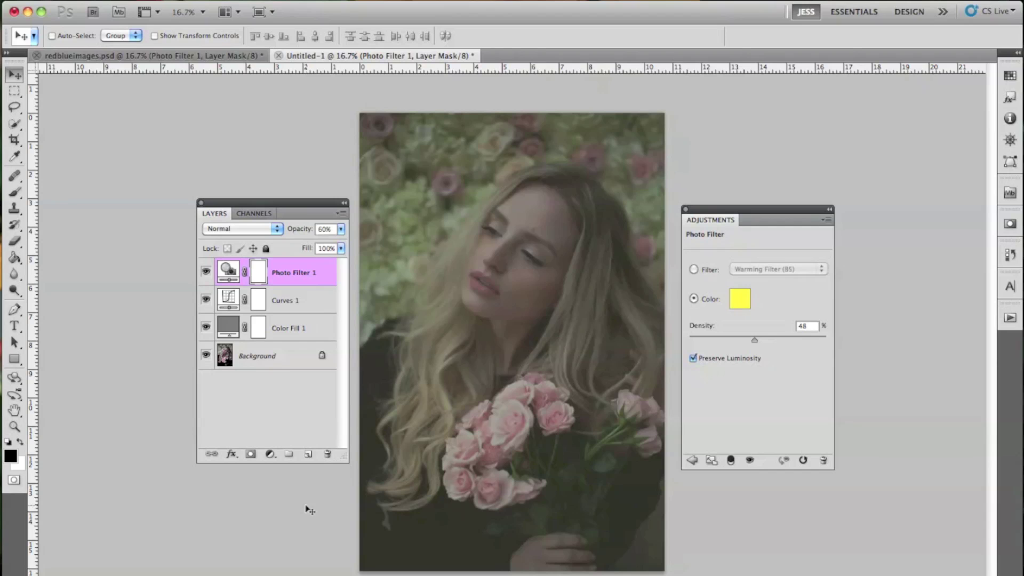
pyautogui.click(224, 1)
pyautogui.moveTo(308, 128)
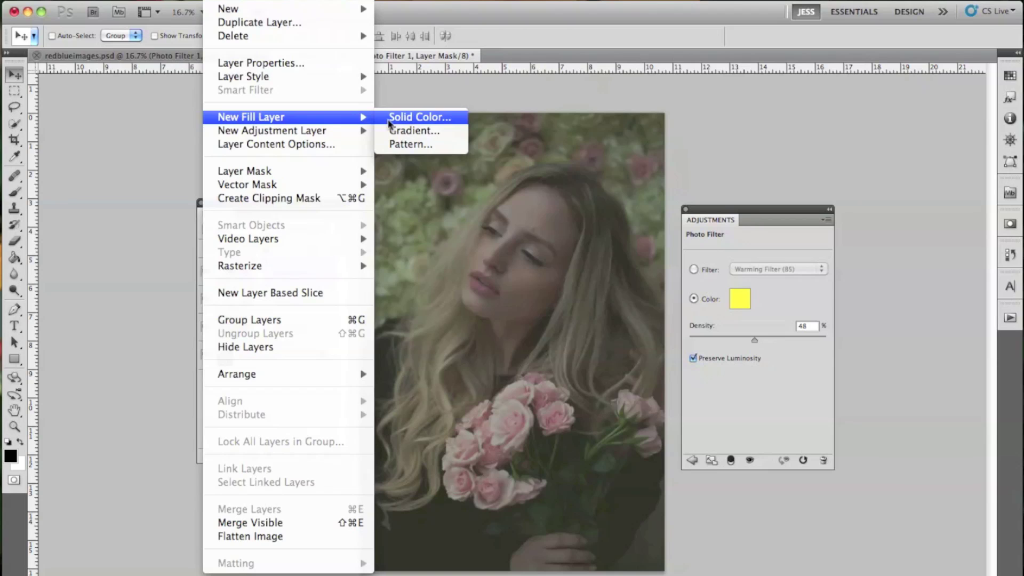
# - Add a Color Fill 2 solid fill layer with reddish-brown hex 944e3b
pyautogui.click(405, 117)
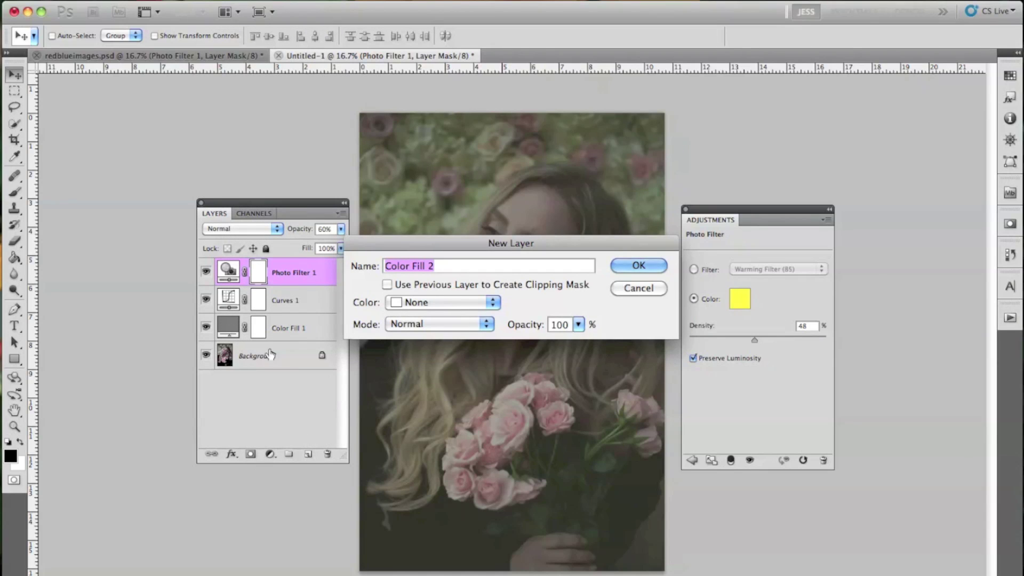
pyautogui.click(638, 266)
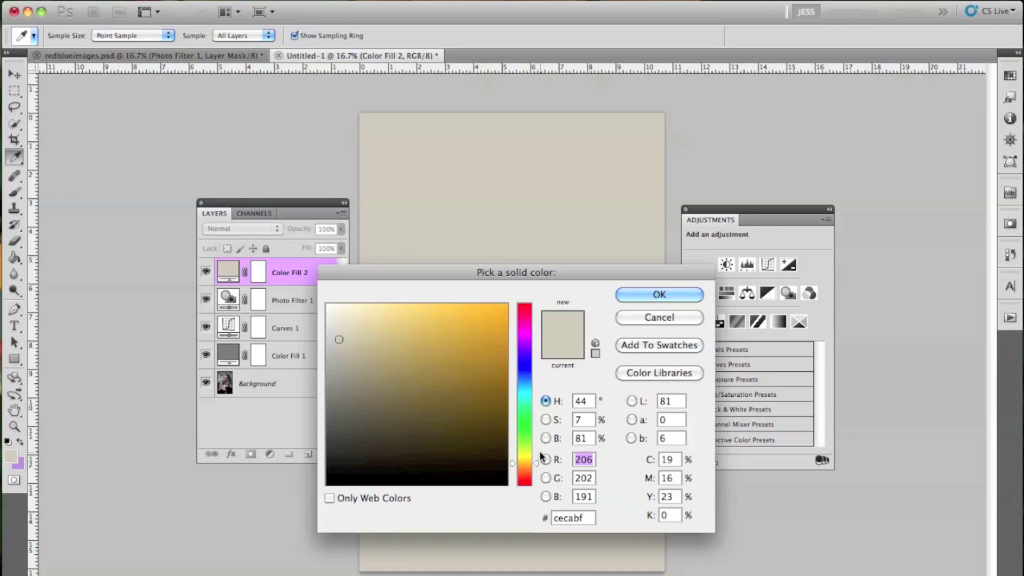
pyautogui.moveTo(583, 518); pyautogui.dragTo(531, 519)
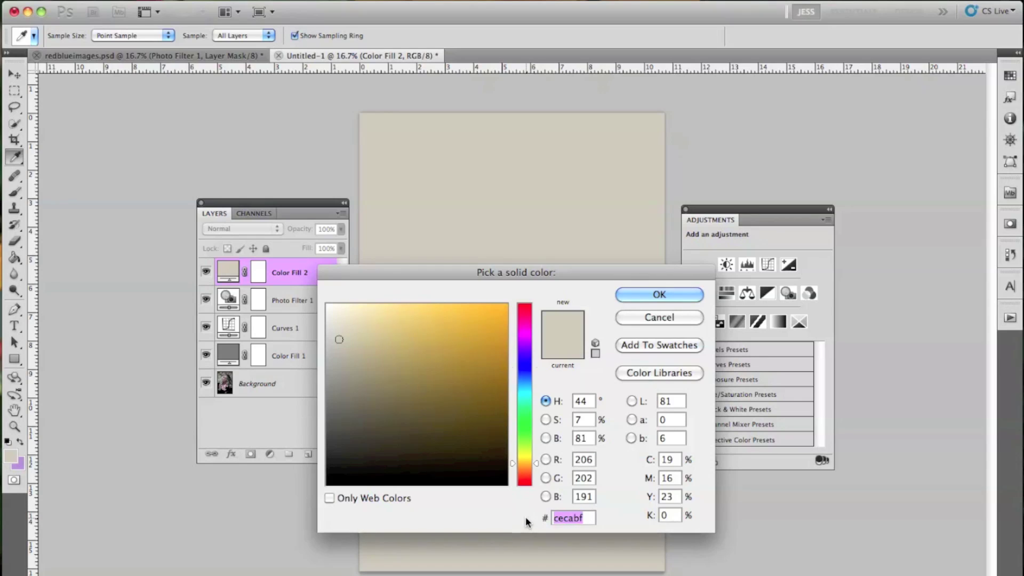
pyautogui.write('944e')
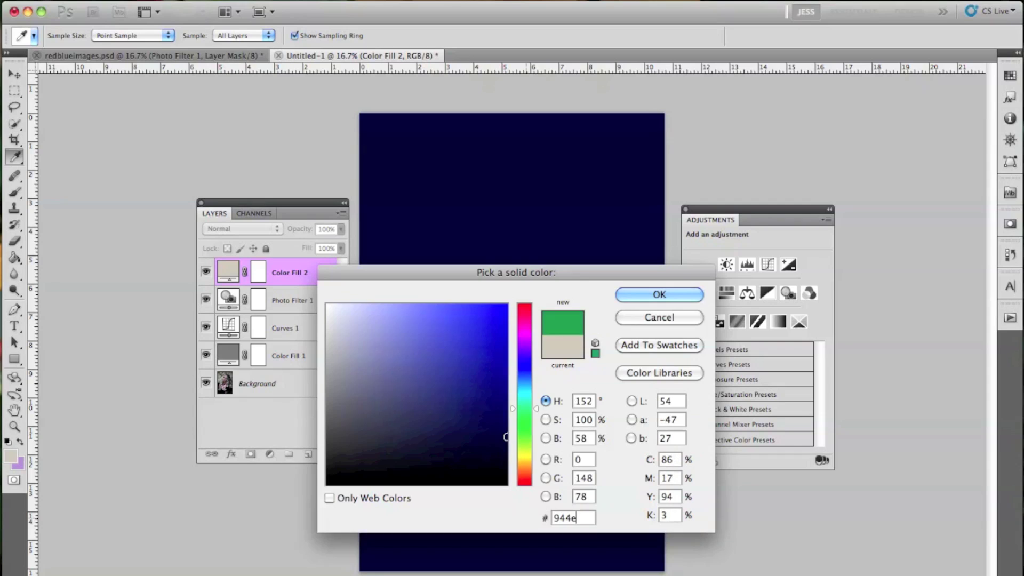
pyautogui.write('3b')
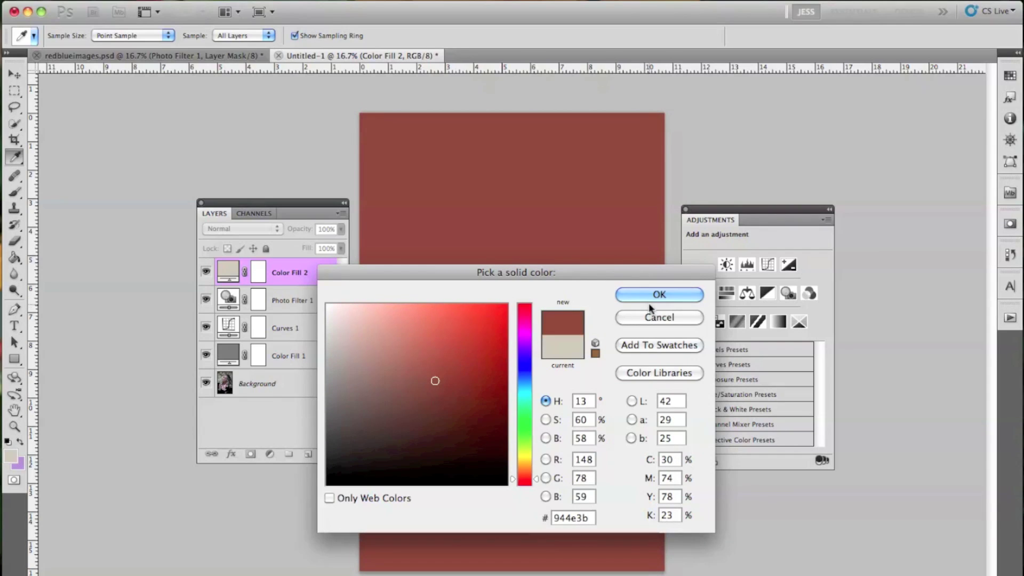
pyautogui.click(673, 294)
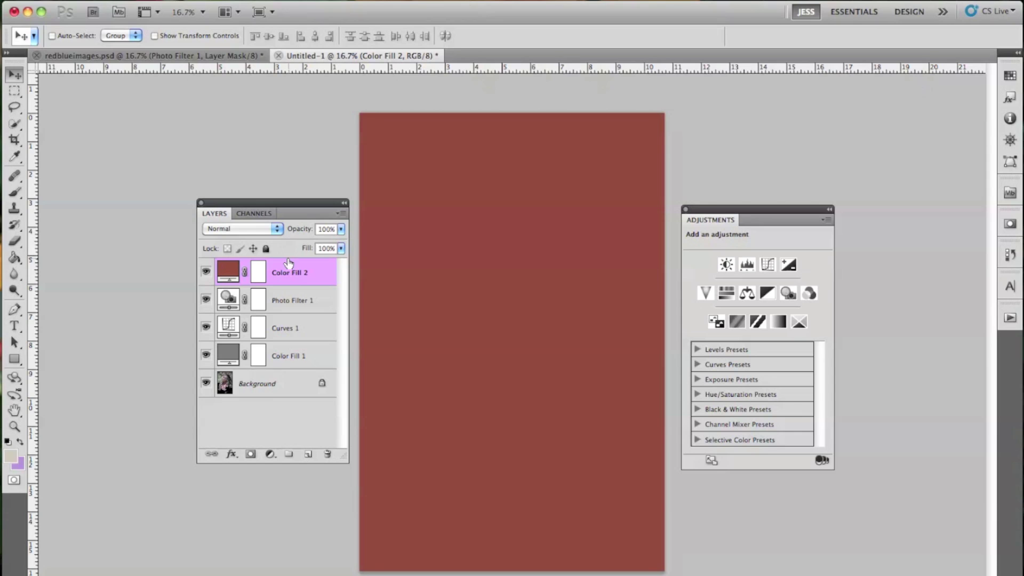
# - Blend Color Fill 2 in Screen mode at 10% opacity and duplicate it
pyautogui.click(241, 229)
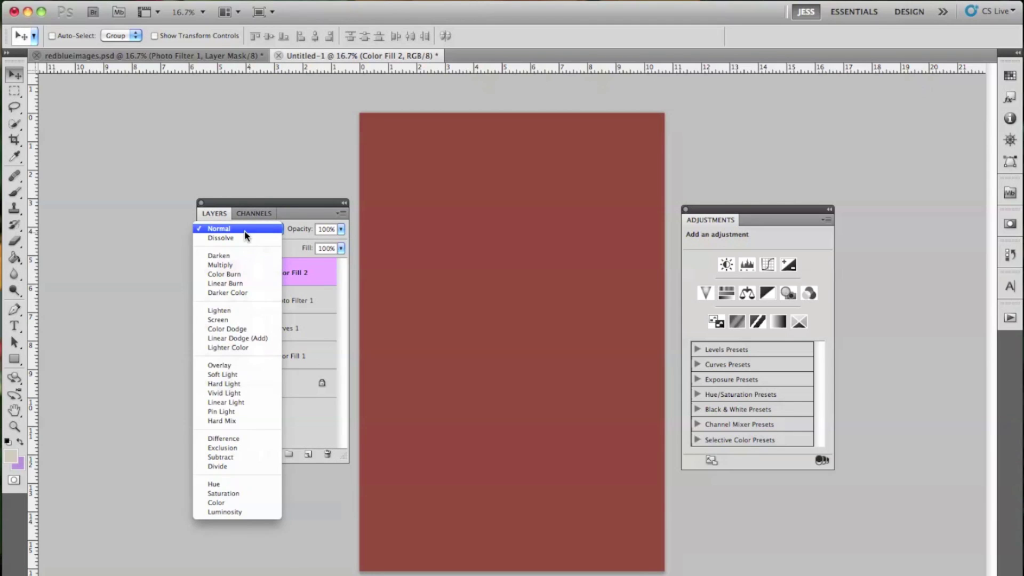
pyautogui.click(222, 321)
pyautogui.moveTo(299, 235); pyautogui.dragTo(216, 244)
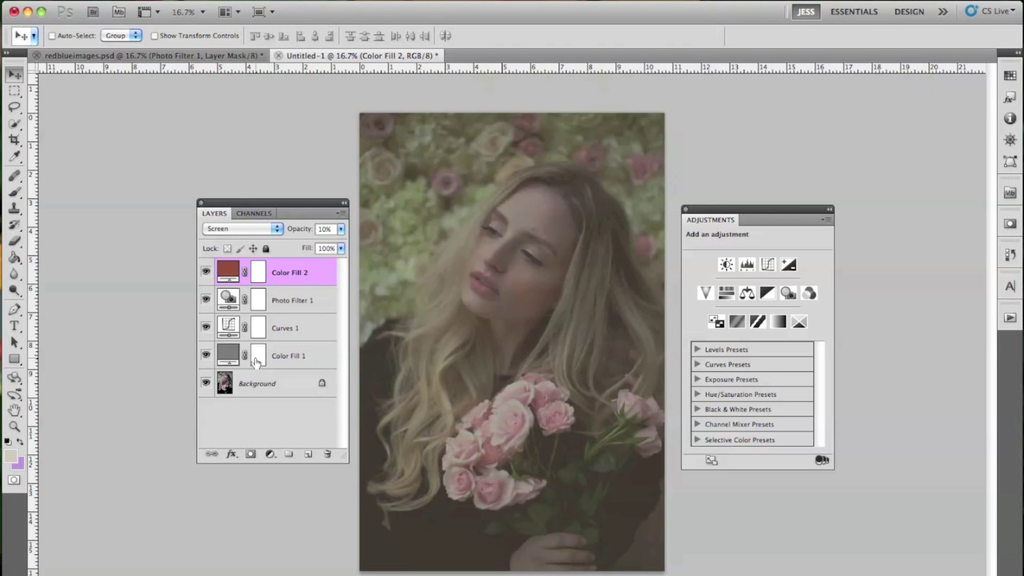
pyautogui.press('super+j')
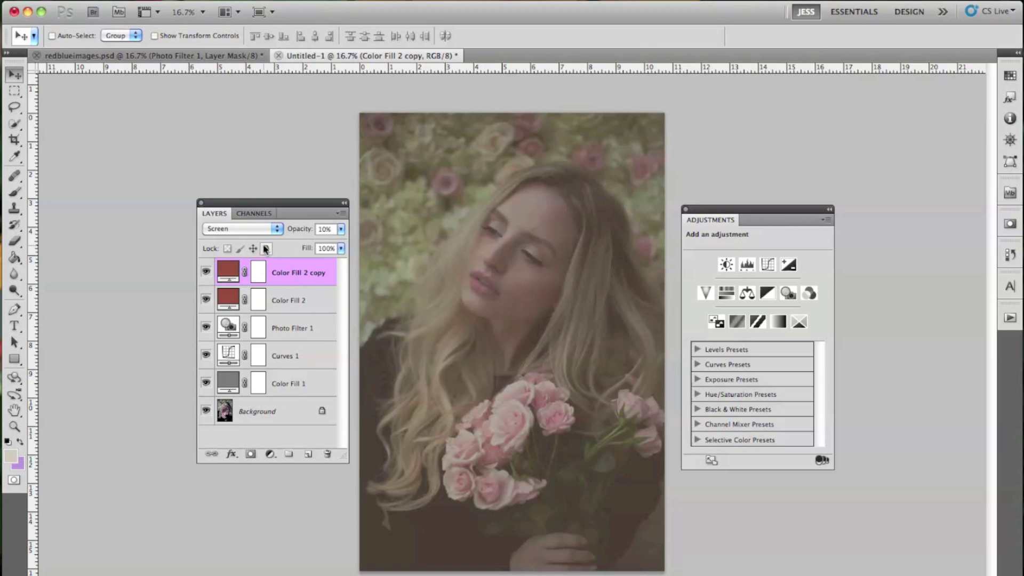
# - Set Color Fill 2 copy to Overlay blending at 18% opacity
pyautogui.click(276, 232)
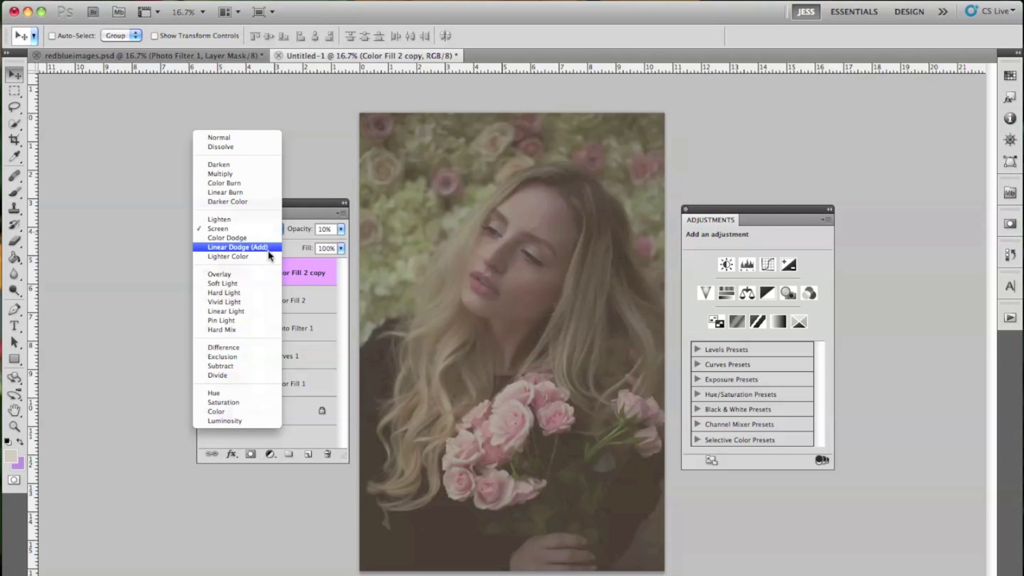
pyautogui.click(268, 273)
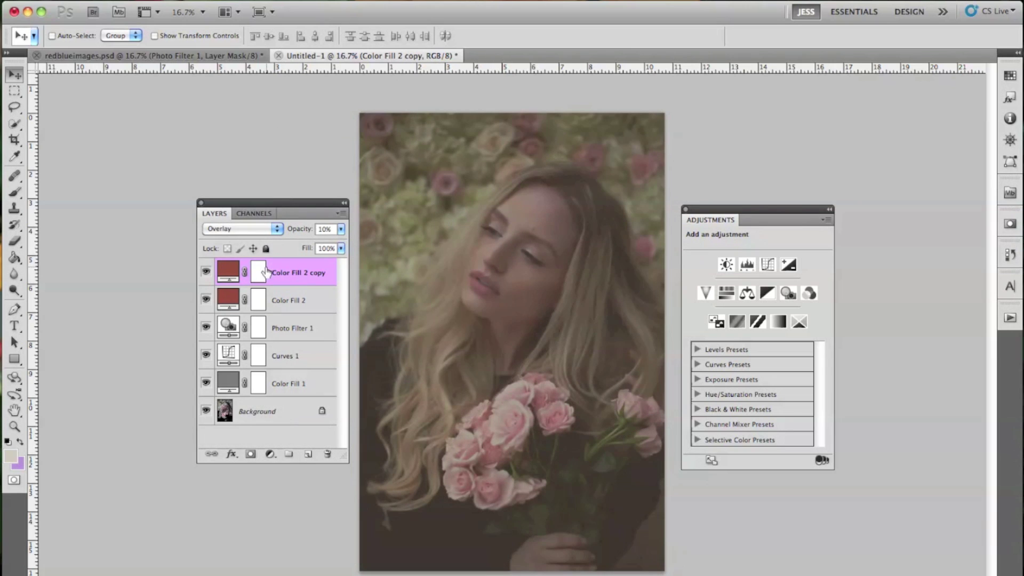
pyautogui.moveTo(299, 231); pyautogui.dragTo(306, 238)
# - Change the copy's fill colour to olive hex 665913
pyautogui.doubleClick(230, 272)
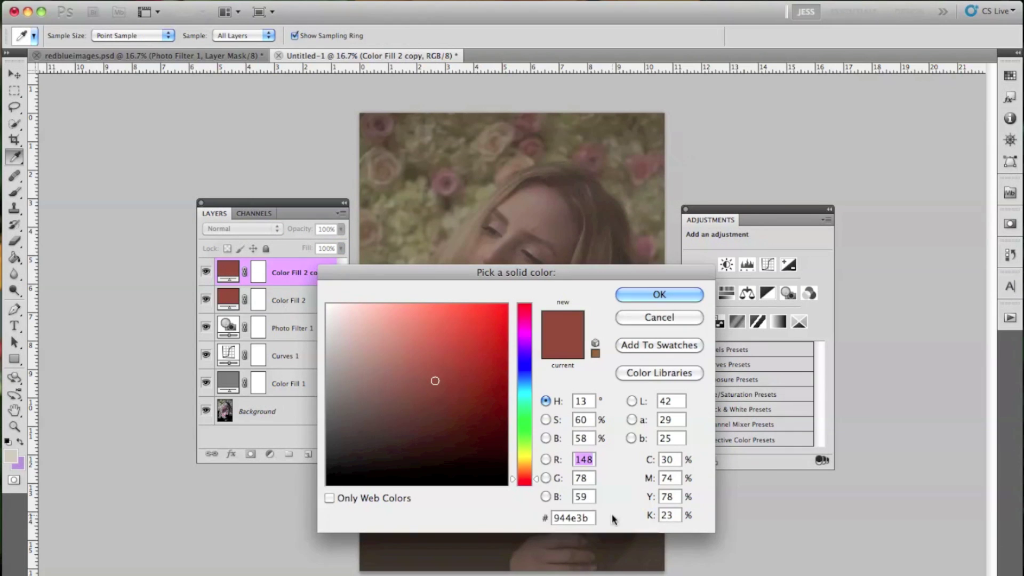
pyautogui.doubleClick(587, 517)
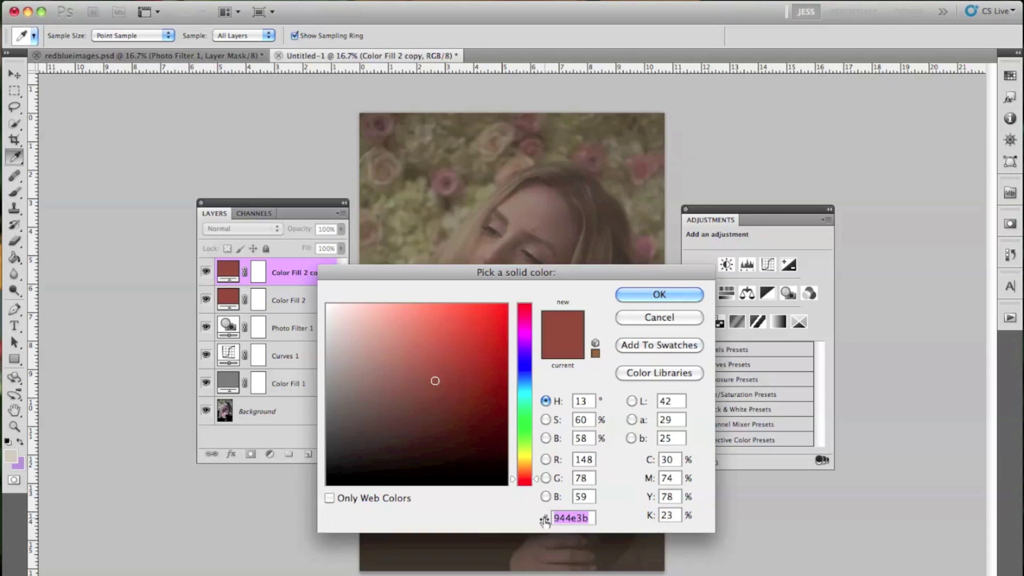
pyautogui.write('665')
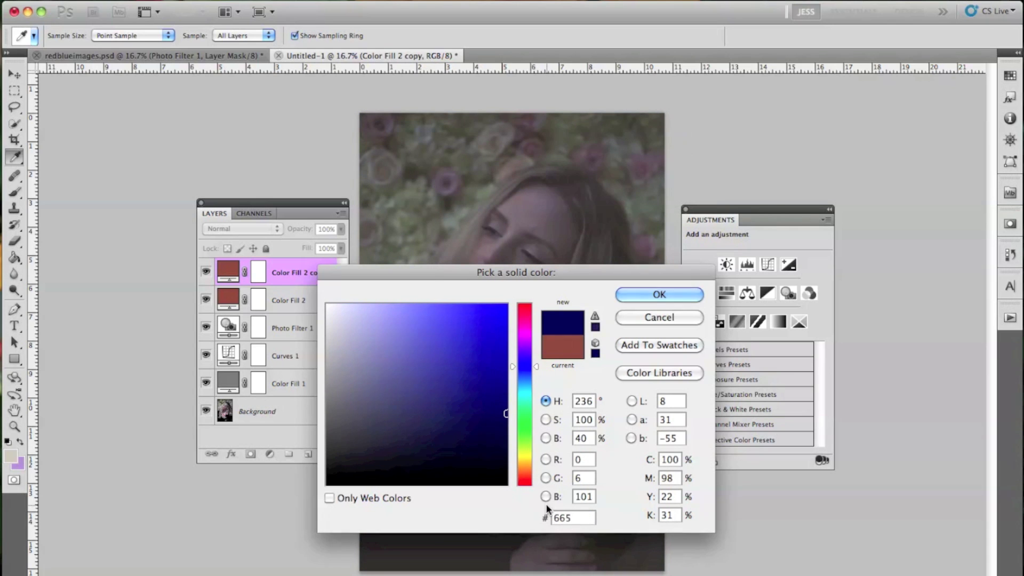
pyautogui.write('913')
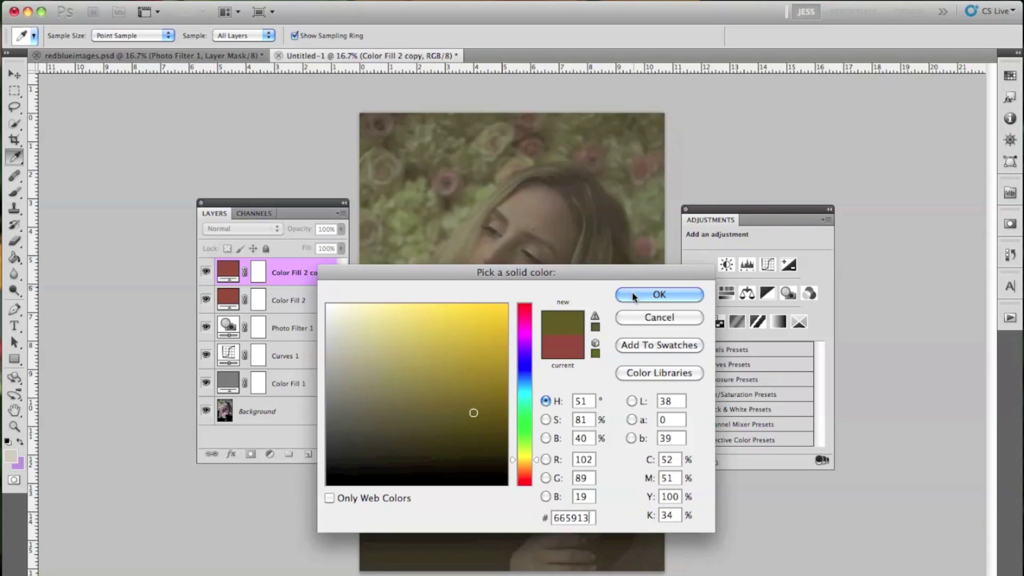
pyautogui.click(634, 297)
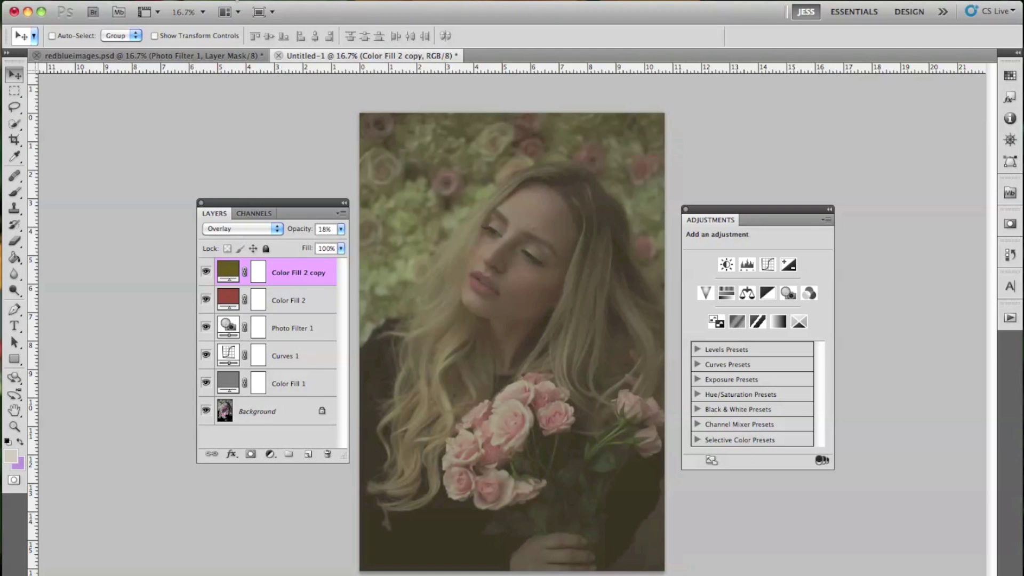
pyautogui.click(233, 1)
# - Add Curves 2 and lift the curve to brighten midtones, raising input 169 to output 213
pyautogui.moveTo(317, 139)
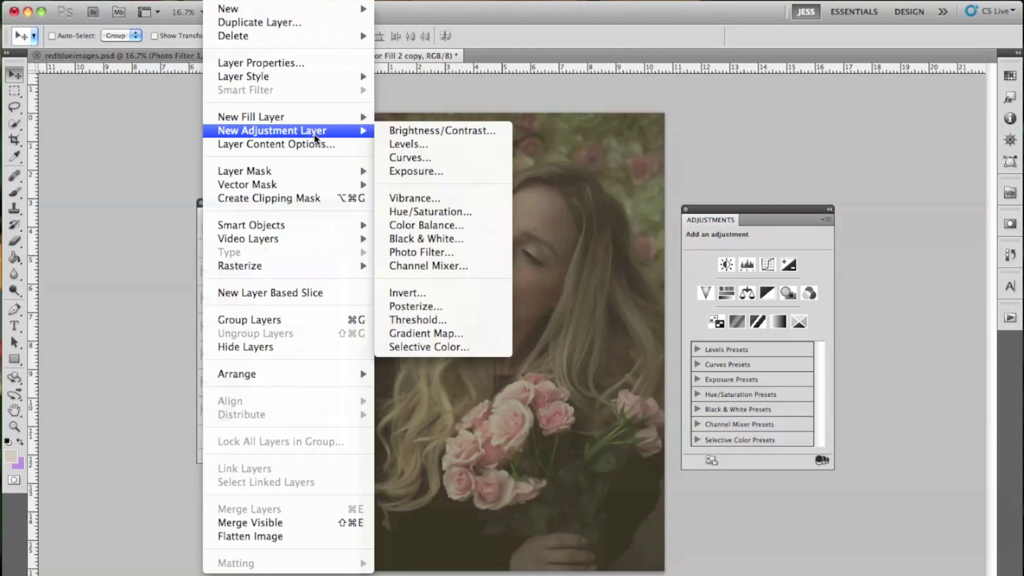
pyautogui.click(407, 157)
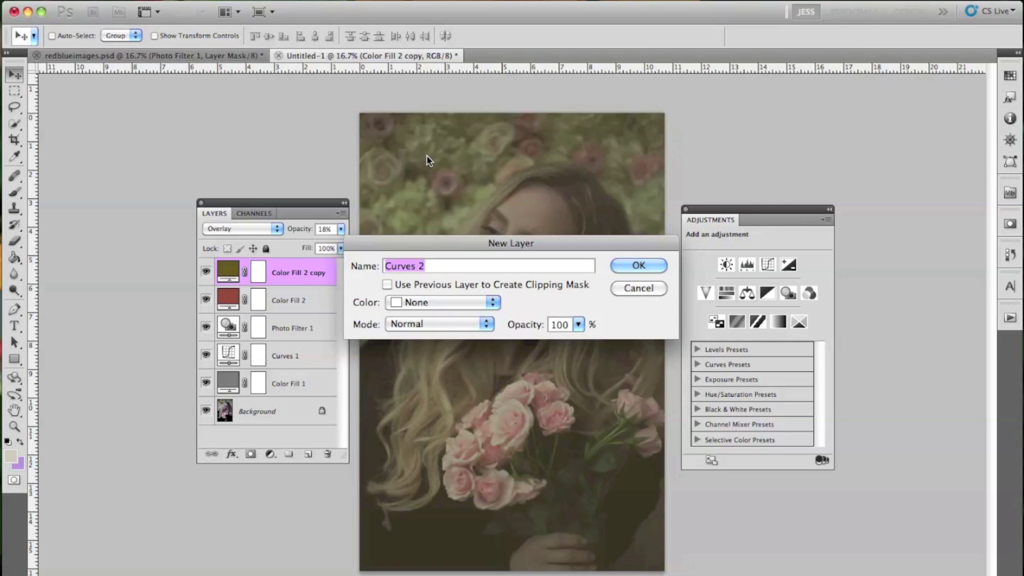
pyautogui.press('Return')
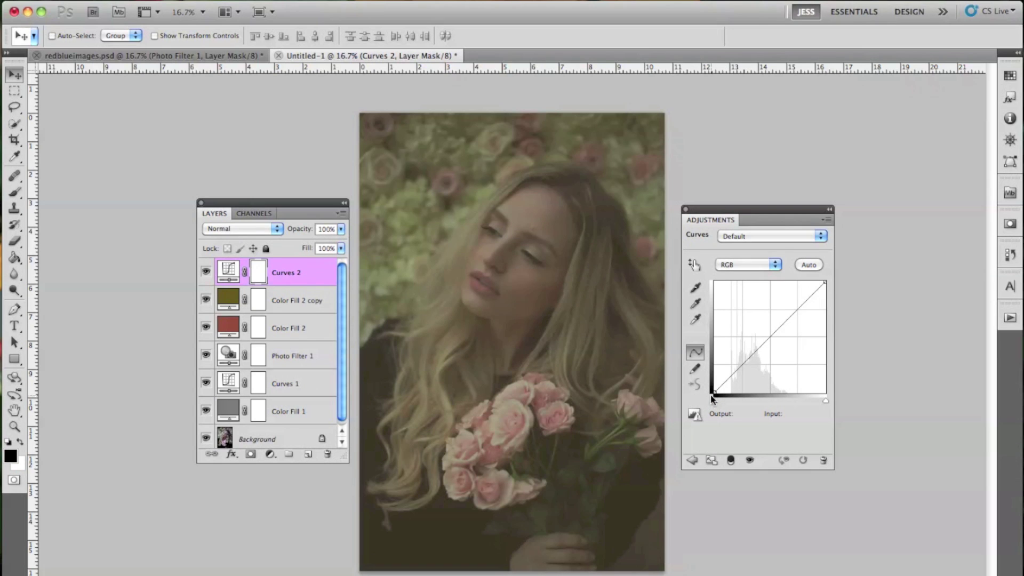
pyautogui.click(750, 358)
pyautogui.moveTo(766, 338); pyautogui.dragTo(790, 301)
pyautogui.click(788, 305)
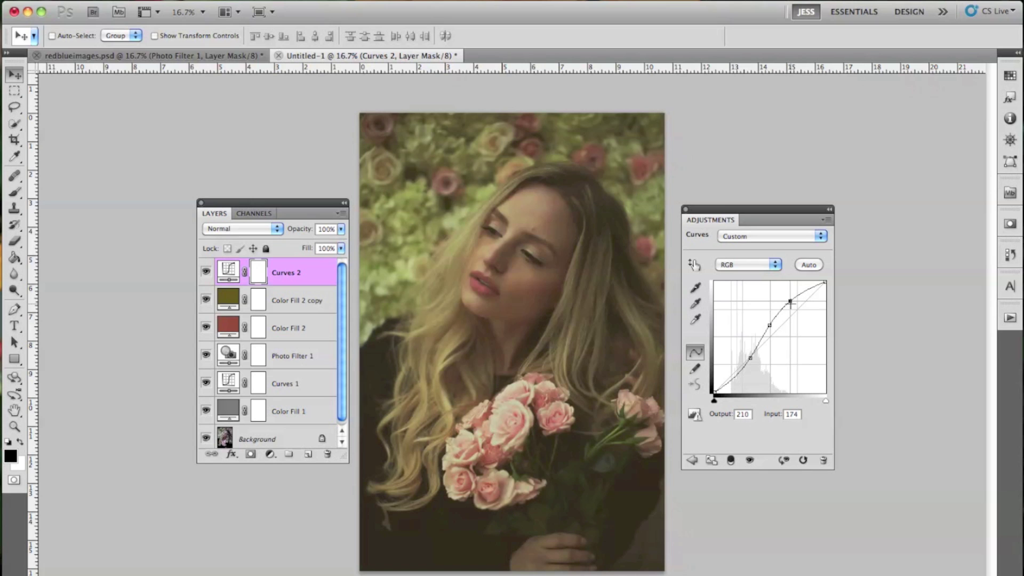
pyautogui.click(771, 325)
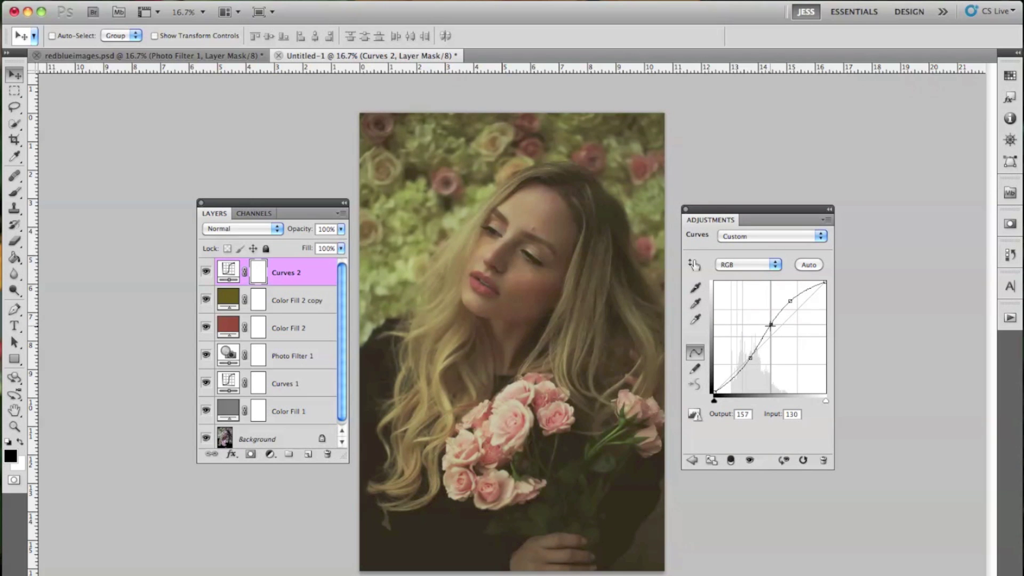
pyautogui.moveTo(750, 357); pyautogui.dragTo(769, 324)
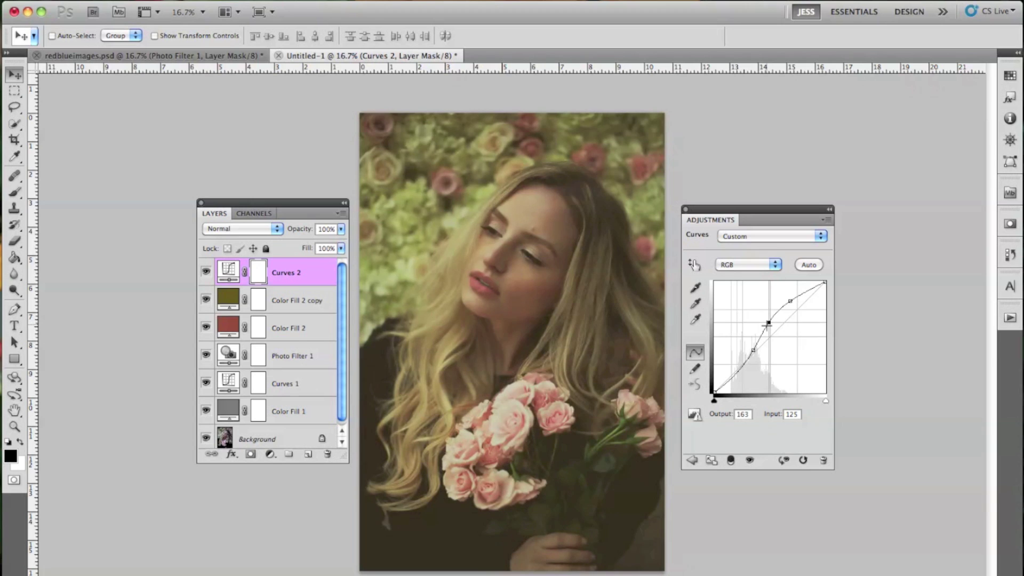
pyautogui.click(790, 301)
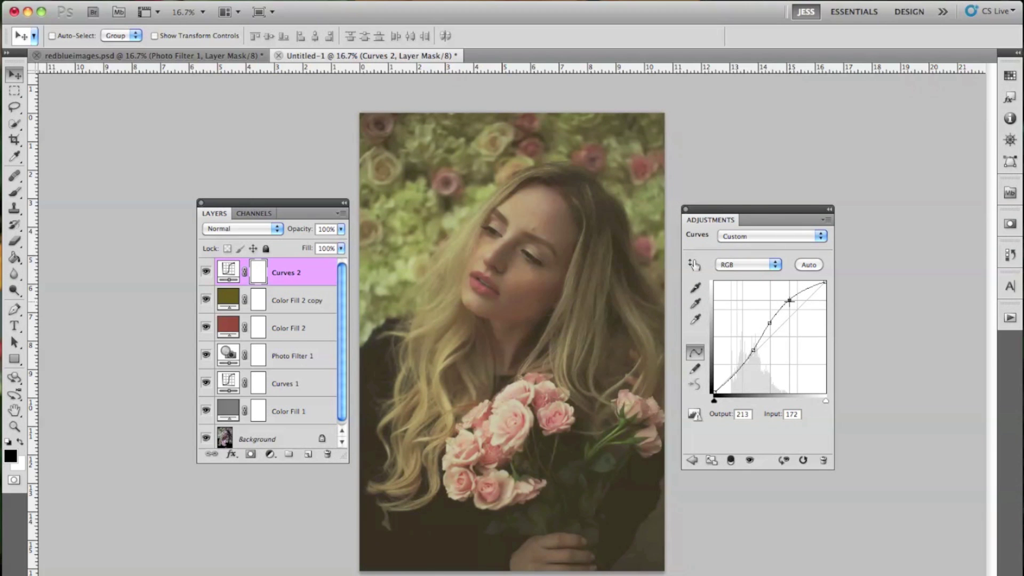
pyautogui.moveTo(790, 301); pyautogui.dragTo(787, 300)
# - Reduce Curves 2 to 75% opacity and toggle it to compare before and after
pyautogui.moveTo(303, 230); pyautogui.dragTo(286, 233)
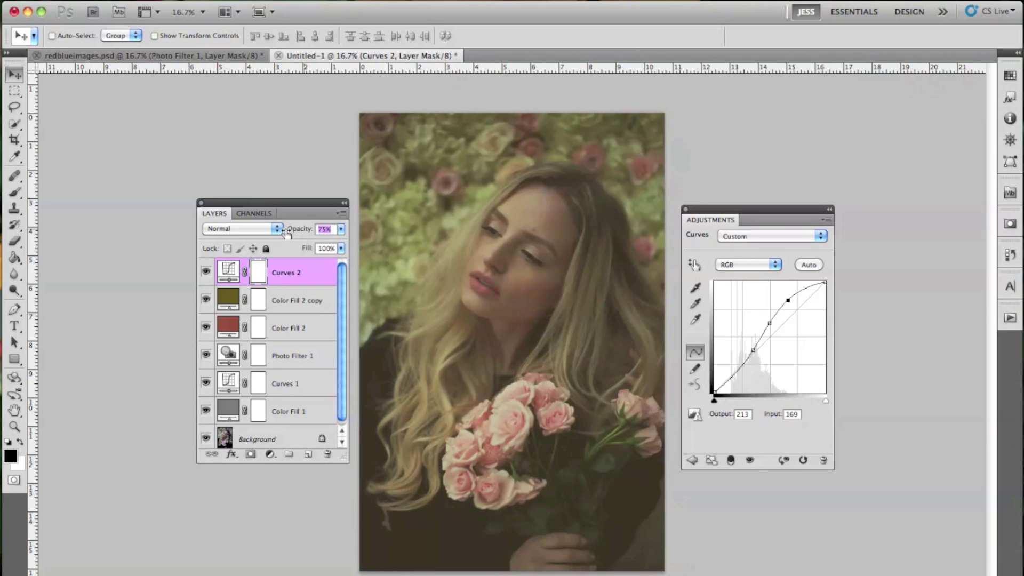
pyautogui.click(206, 272)
pyautogui.click(206, 272)
pyautogui.click(206, 273)
pyautogui.click(206, 272)
pyautogui.click(233, 1)
pyautogui.moveTo(320, 130)
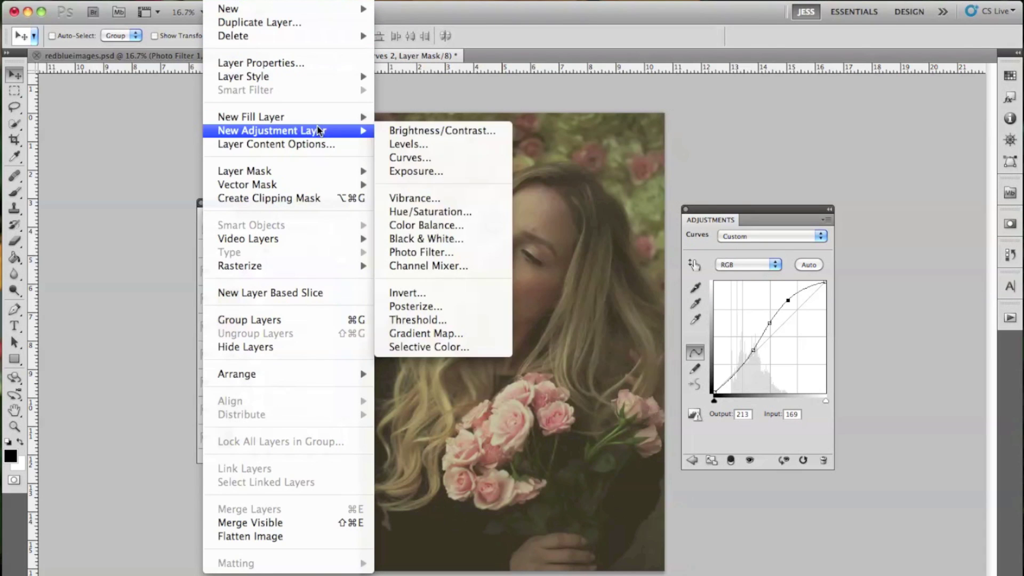
# - Add Hue/Saturation 1 with Hue -8, Saturation 19 and Lightness 10
pyautogui.click(429, 211)
pyautogui.click(640, 265)
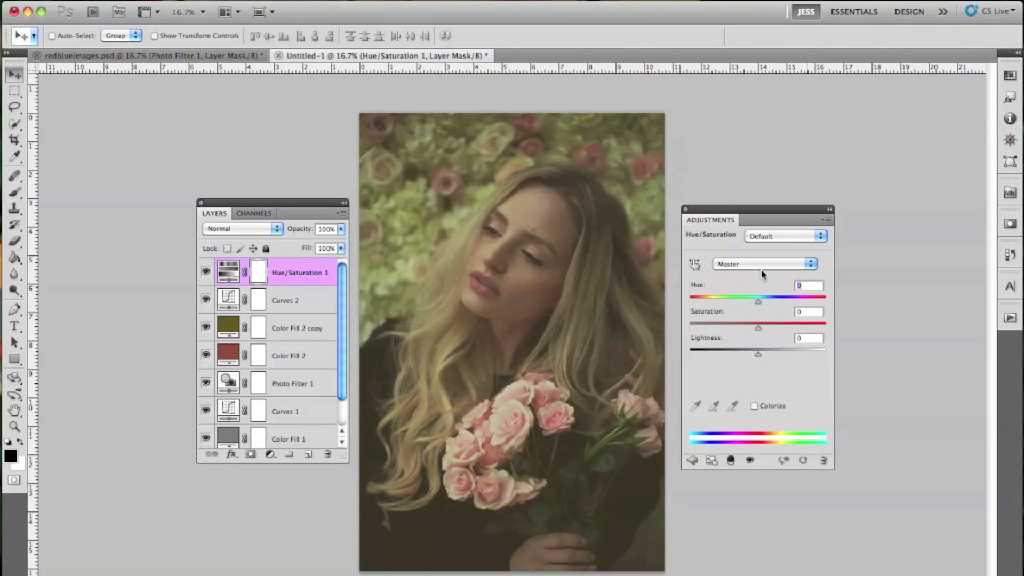
pyautogui.write('-8')
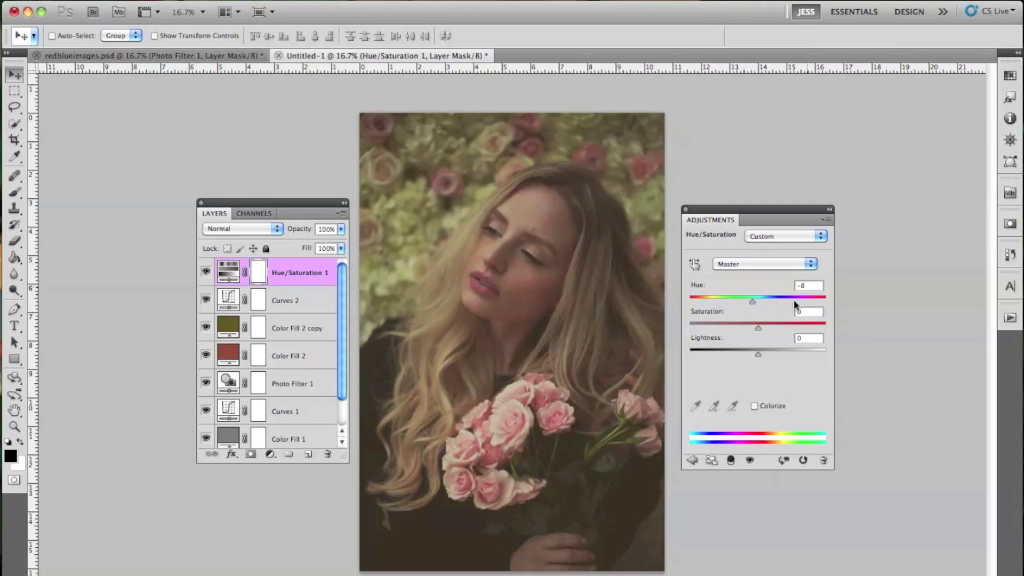
pyautogui.write('19')
pyautogui.write('10')
pyautogui.press('Return')
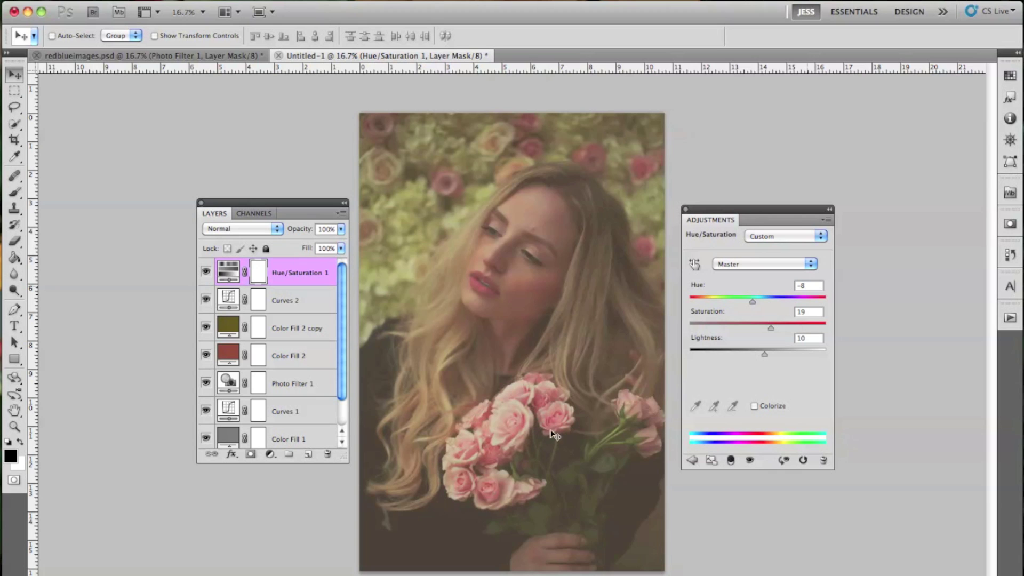
# - Toggle Hue/Saturation 1 on and off repeatedly to compare its effect
pyautogui.click(205, 272)
pyautogui.click(205, 272)
pyautogui.click(206, 272)
pyautogui.click(206, 272)
pyautogui.click(205, 272)
pyautogui.click(206, 272)
pyautogui.click(206, 272)
pyautogui.click(205, 273)
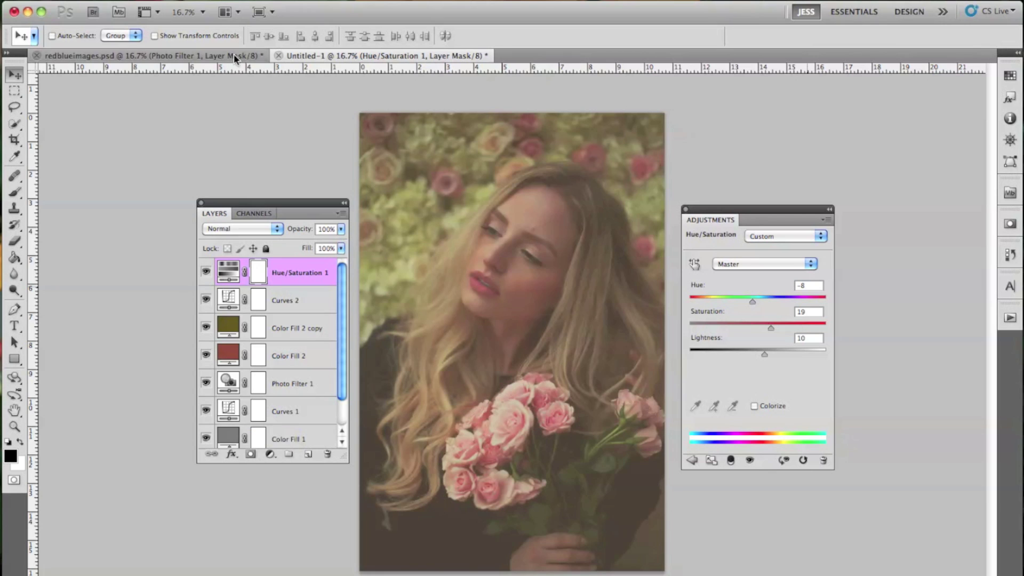
pyautogui.click(233, 1)
pyautogui.moveTo(347, 137)
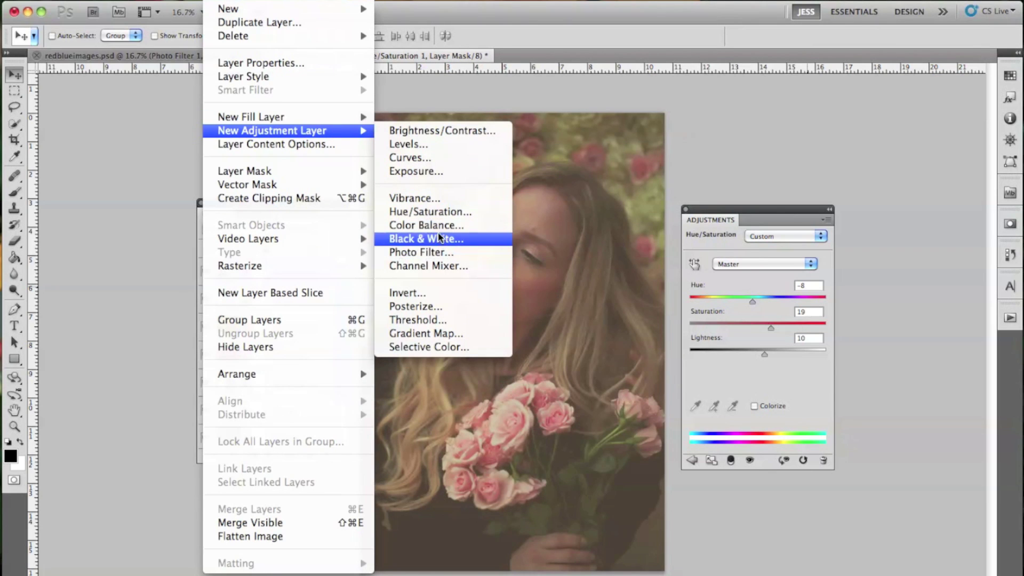
# - Add a monochrome Channel Mixer layer with Red 84, Green 40 and Constant -16
pyautogui.click(441, 266)
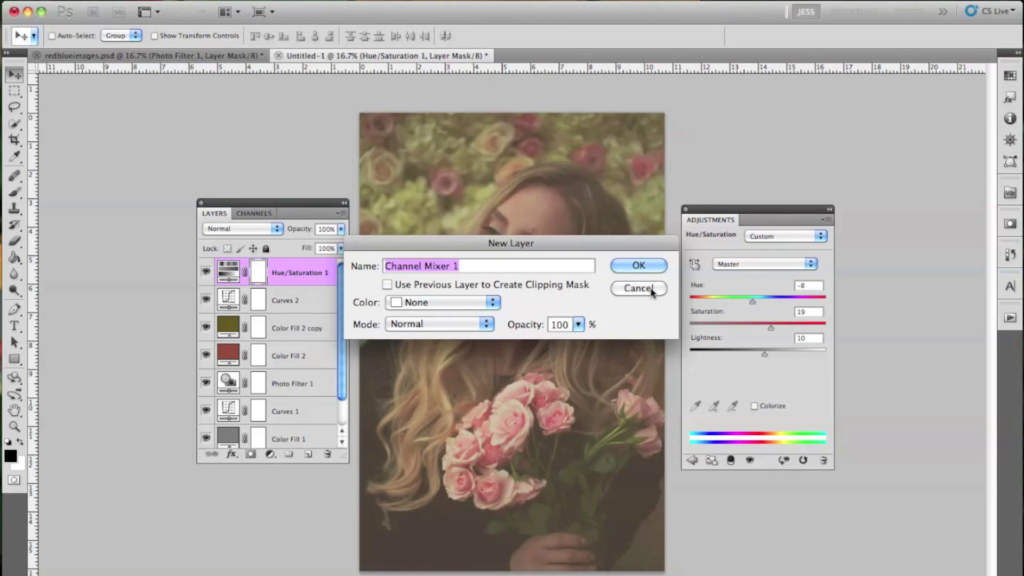
pyautogui.click(624, 272)
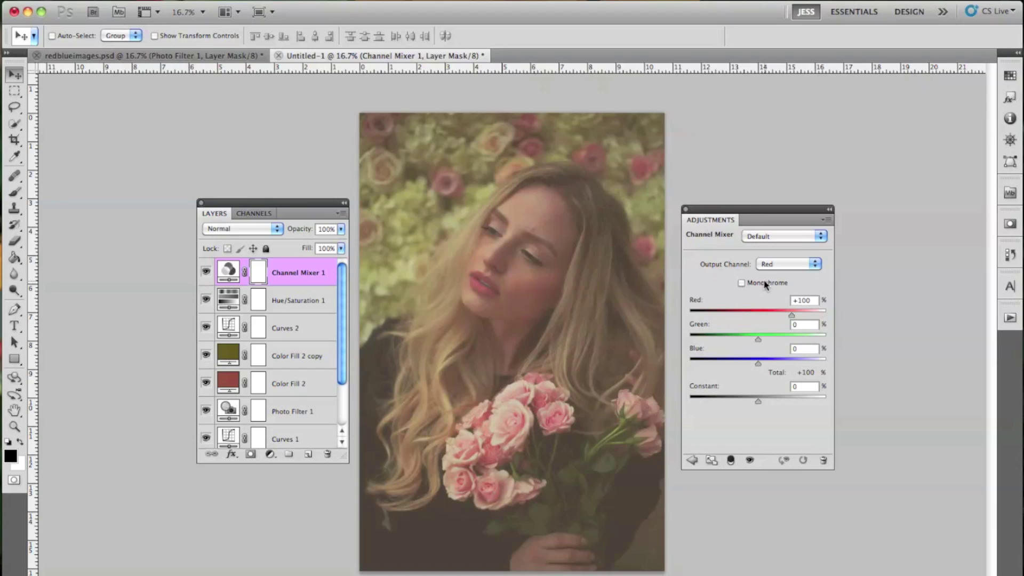
pyautogui.click(768, 264)
pyautogui.click(768, 263)
pyautogui.click(743, 284)
pyautogui.click(787, 266)
pyautogui.click(786, 265)
pyautogui.click(785, 265)
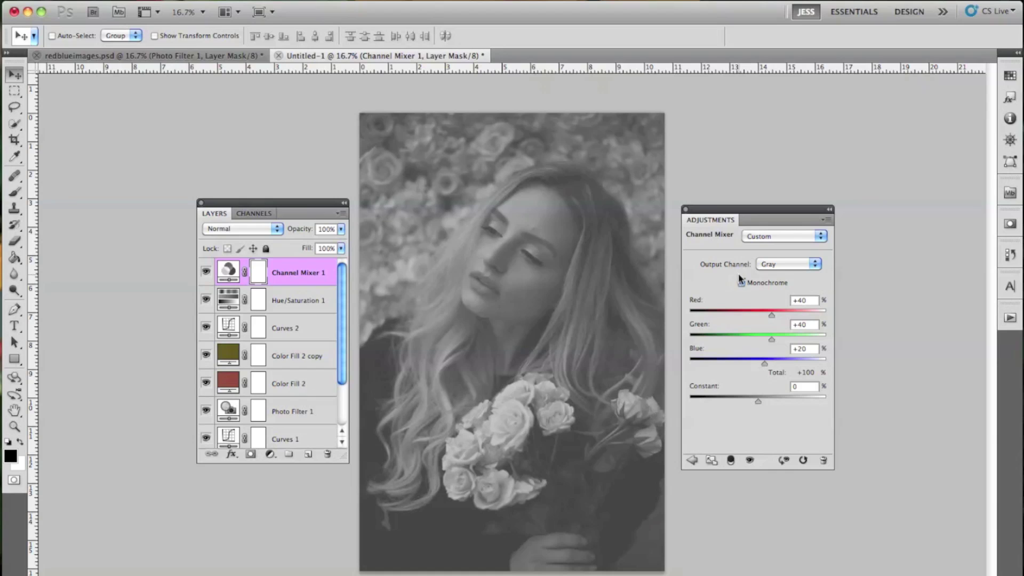
pyautogui.click(811, 299)
pyautogui.write('84')
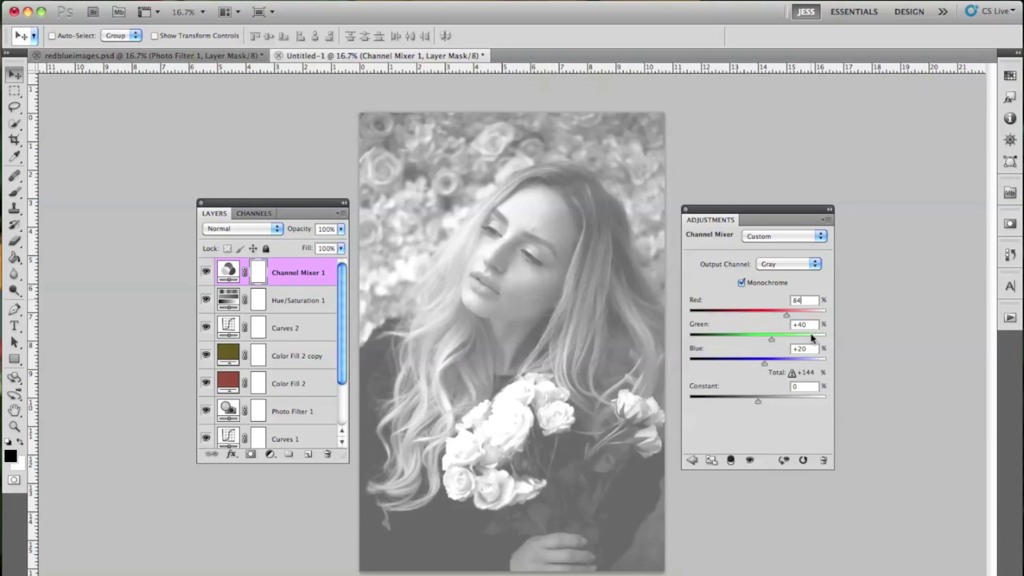
pyautogui.click(814, 325)
pyautogui.write('40')
pyautogui.write('-16')
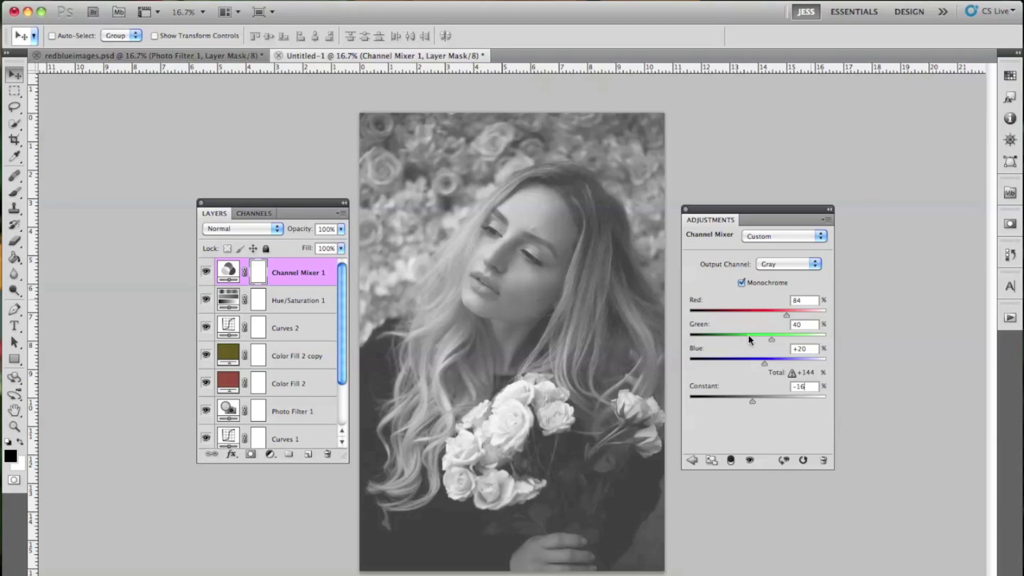
# - Lower the Channel Mixer layer's opacity to 8% and toggle it to compare
pyautogui.moveTo(299, 230); pyautogui.dragTo(237, 239)
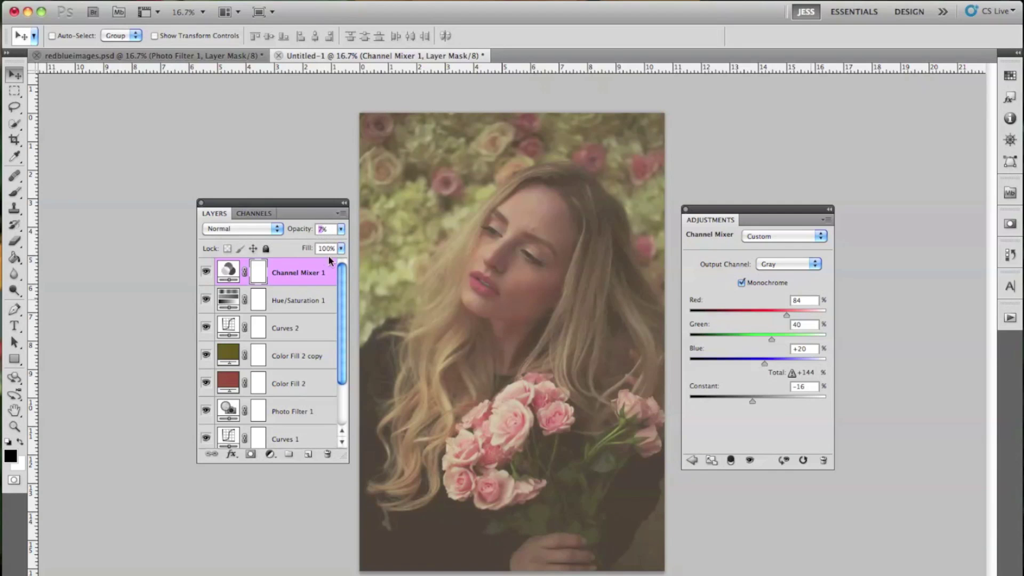
pyautogui.click(205, 272)
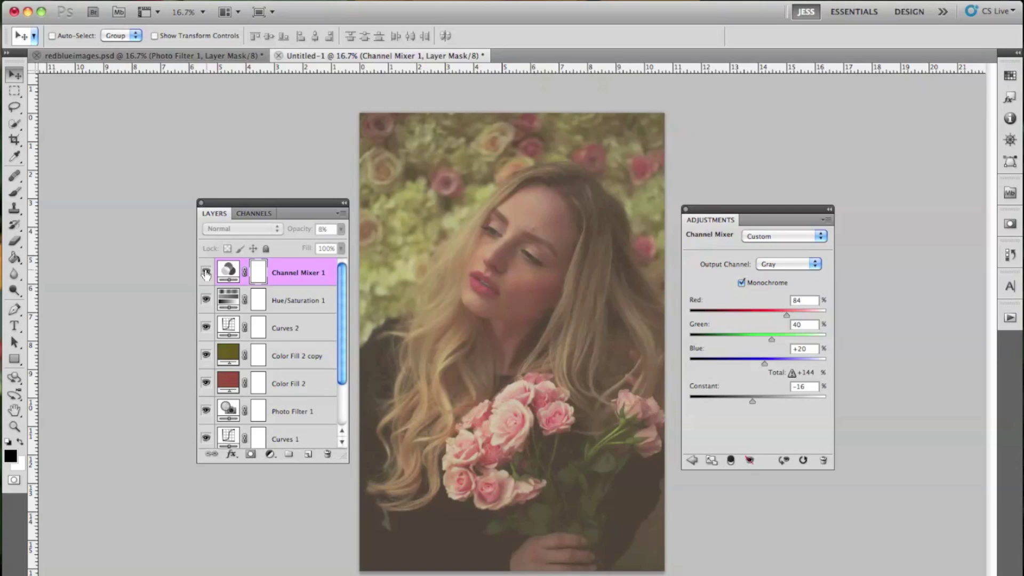
pyautogui.click(206, 272)
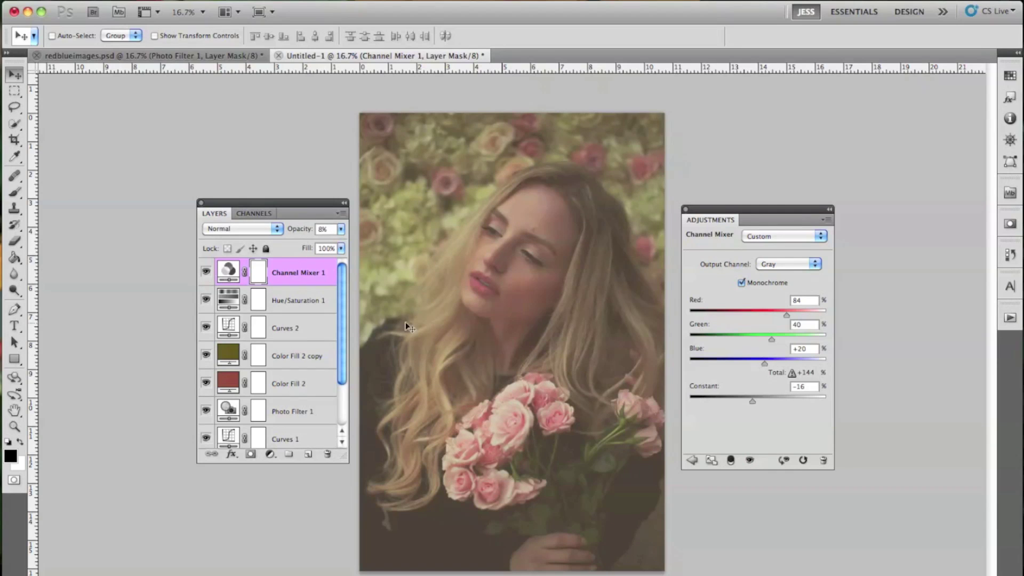
pyautogui.click(219, 1)
# - Add a Curves 3 layer with an S-curve that darkens shadows and brightens highlights
pyautogui.moveTo(320, 130)
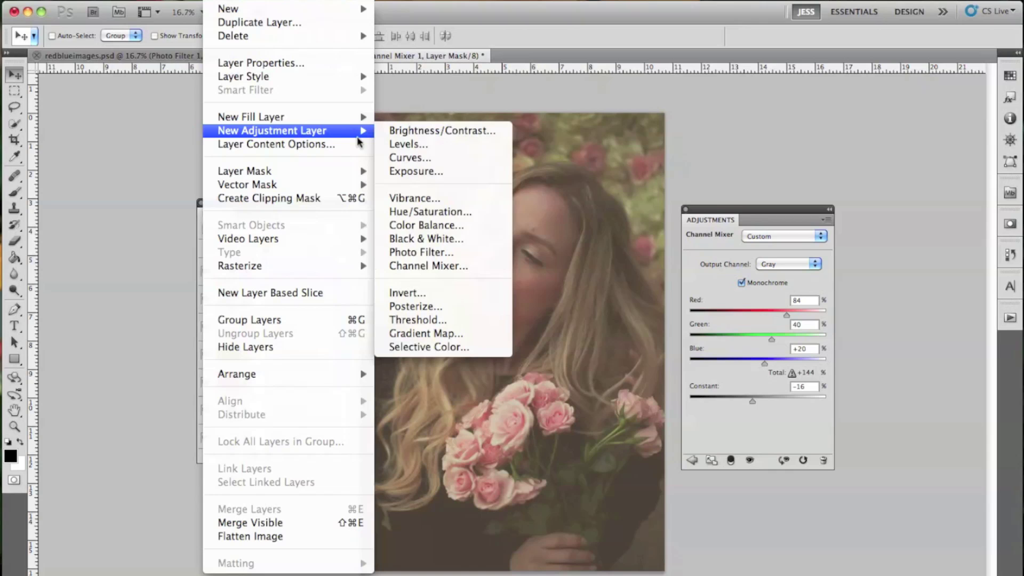
pyautogui.click(410, 158)
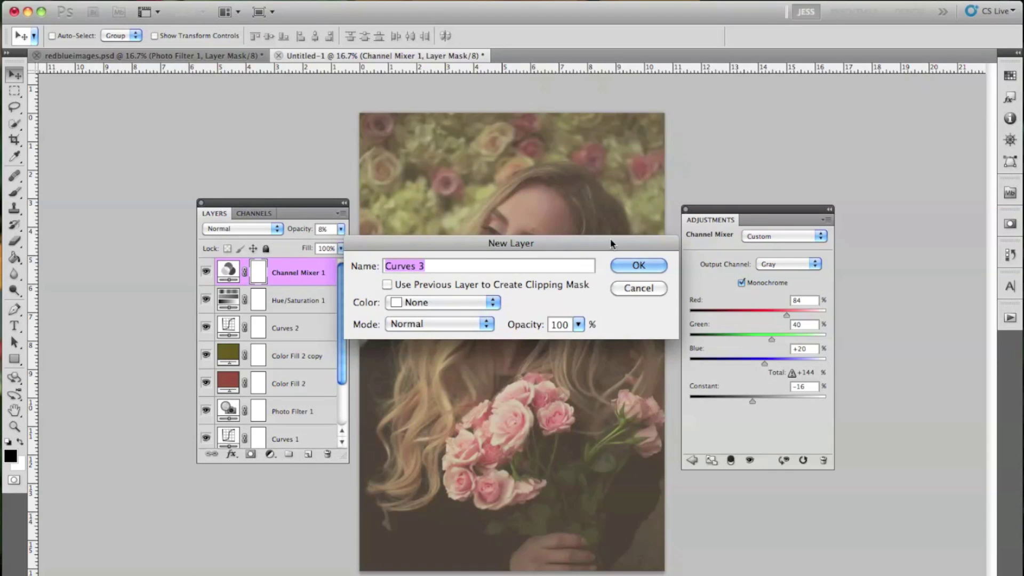
pyautogui.click(640, 265)
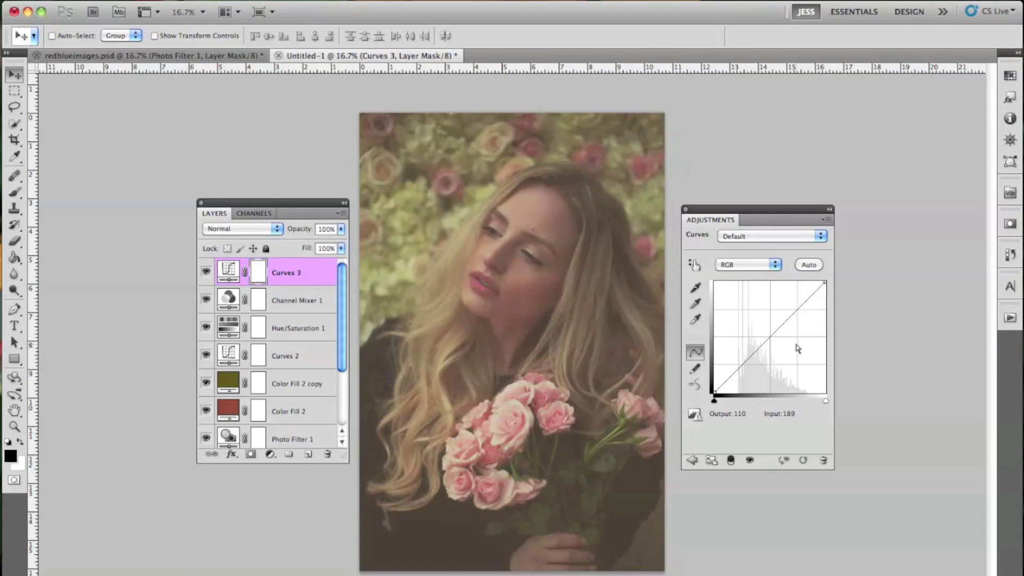
pyautogui.moveTo(748, 381); pyautogui.dragTo(759, 367)
pyautogui.moveTo(794, 318)
pyautogui.mouseDown()
pyautogui.moveTo(777, 307)
pyautogui.moveTo(786, 313)
pyautogui.mouseUp()
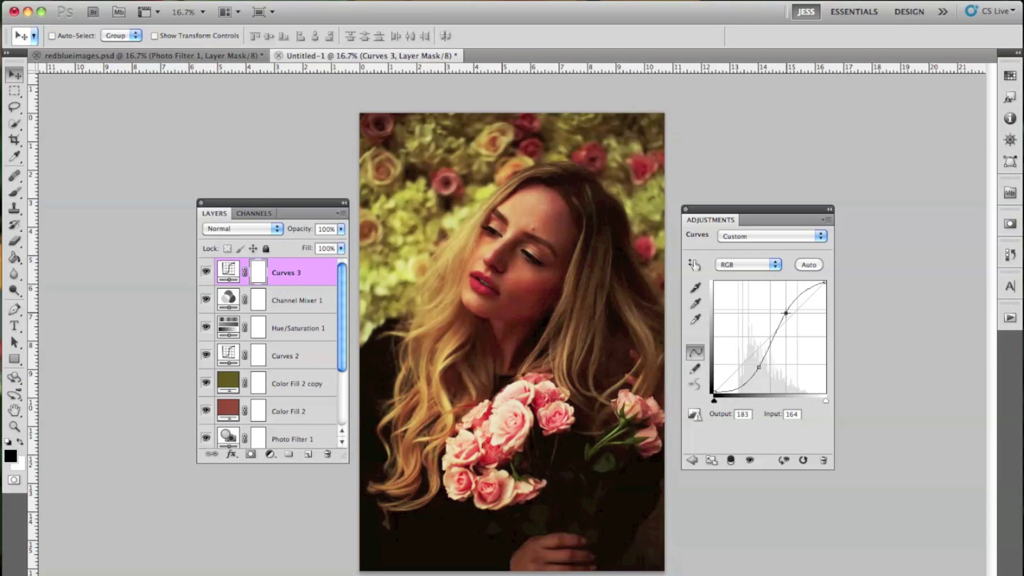
pyautogui.moveTo(758, 368); pyautogui.dragTo(750, 373)
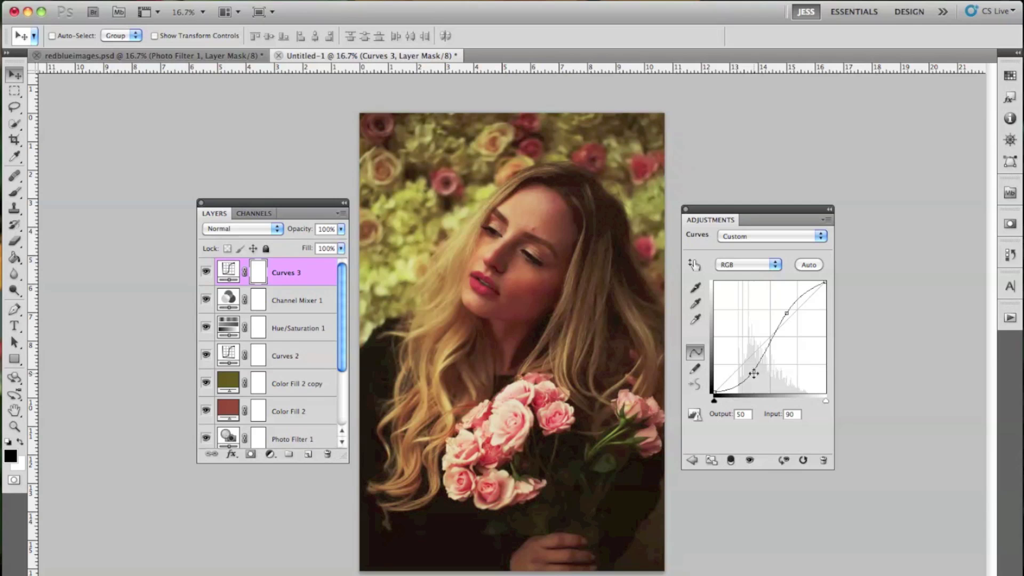
# - Toggle the Curves 3 layer on and off to compare the contrast boost
pyautogui.click(207, 273)
pyautogui.click(206, 273)
pyautogui.click(206, 273)
pyautogui.click(207, 273)
pyautogui.click(206, 273)
pyautogui.click(206, 273)
pyautogui.moveTo(342, 287)
pyautogui.mouseDown()
pyautogui.moveTo(343, 321)
pyautogui.moveTo(342, 286)
pyautogui.mouseUp()
pyautogui.click(206, 273)
pyautogui.click(207, 273)
pyautogui.click(237, 2)
# - Add a Selective Color 1 layer and target its Yellows colour range
pyautogui.moveTo(278, 131)
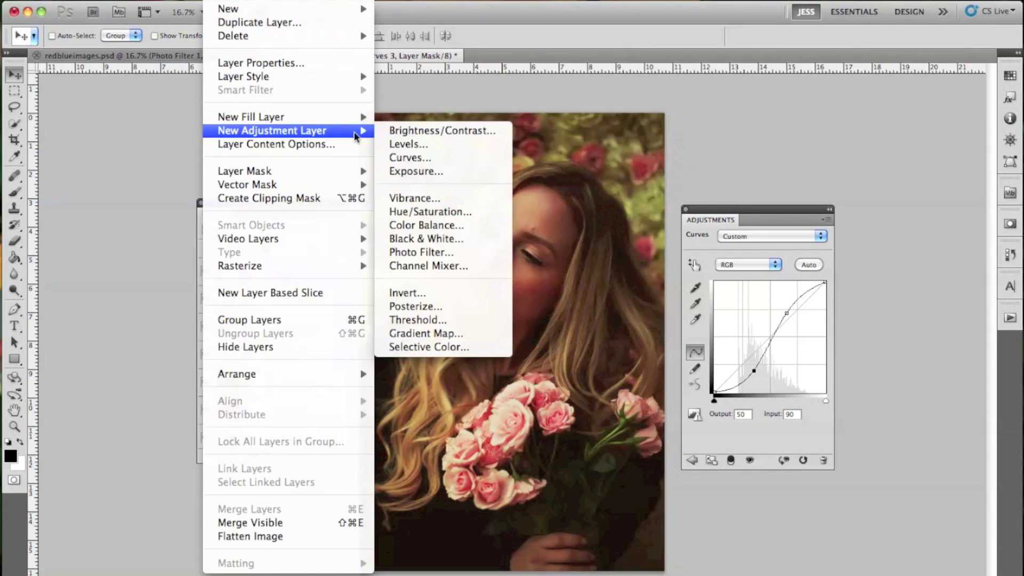
pyautogui.click(425, 346)
pyautogui.click(648, 265)
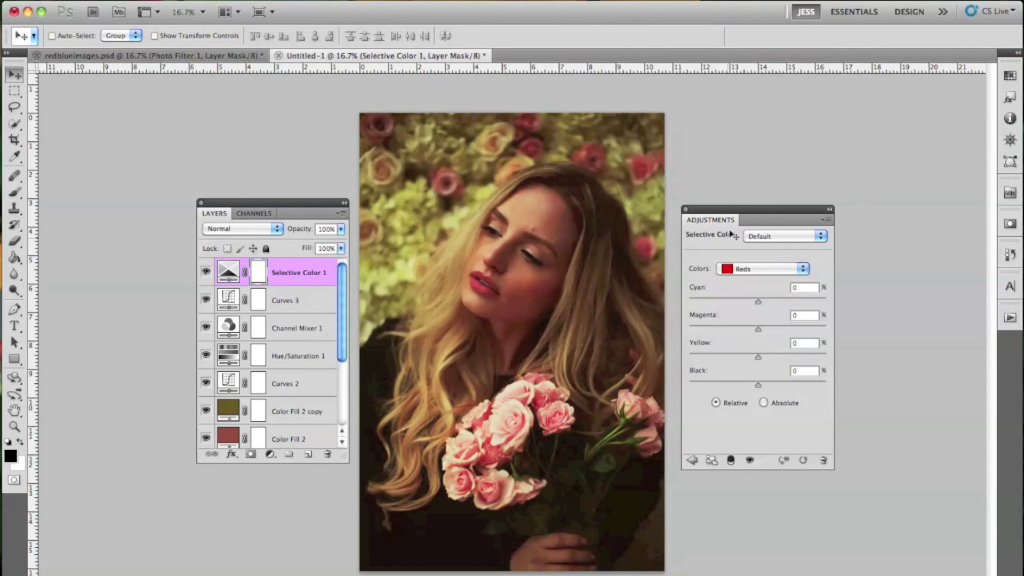
pyautogui.moveTo(770, 220); pyautogui.dragTo(757, 237)
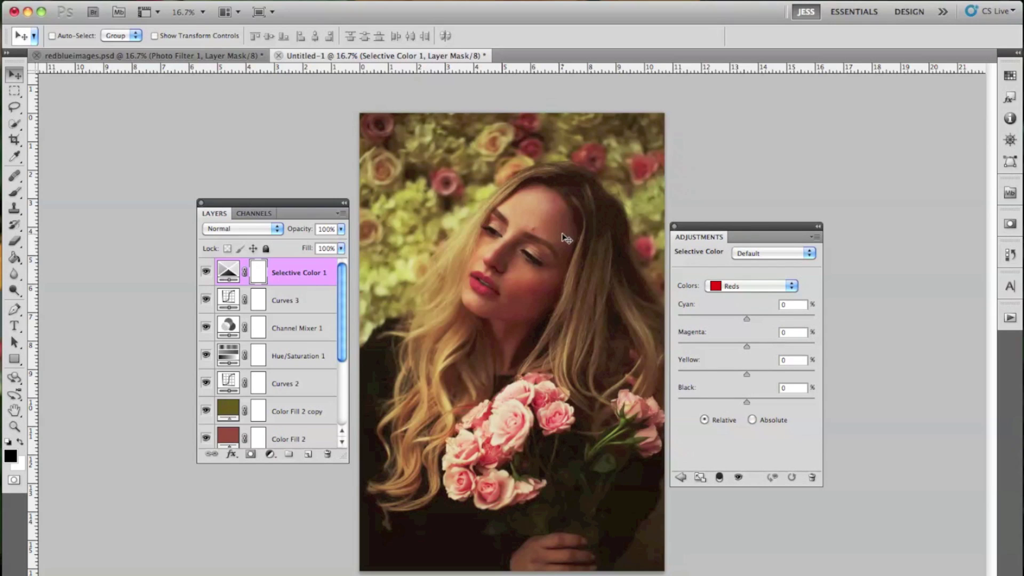
pyautogui.click(765, 287)
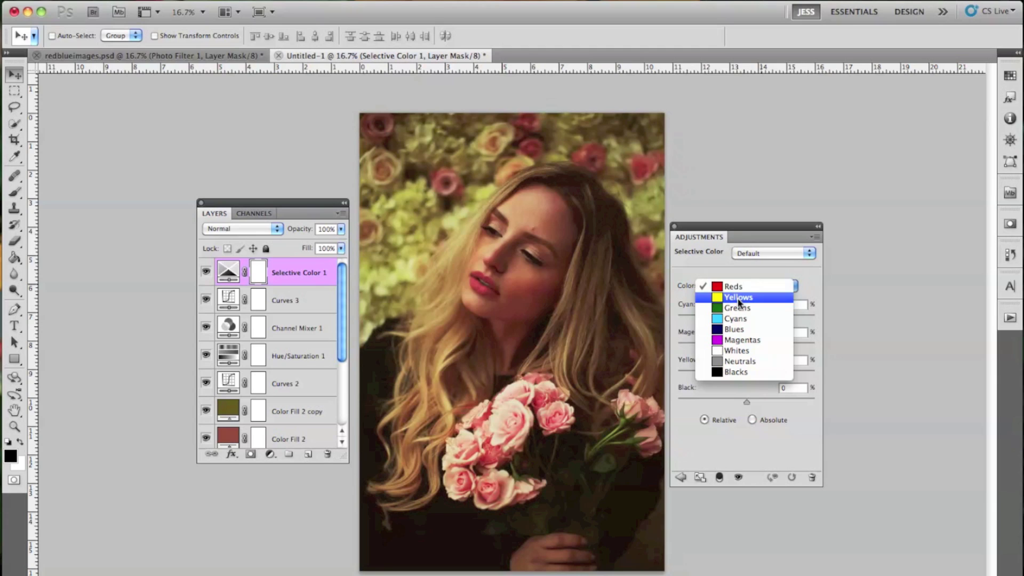
pyautogui.click(738, 297)
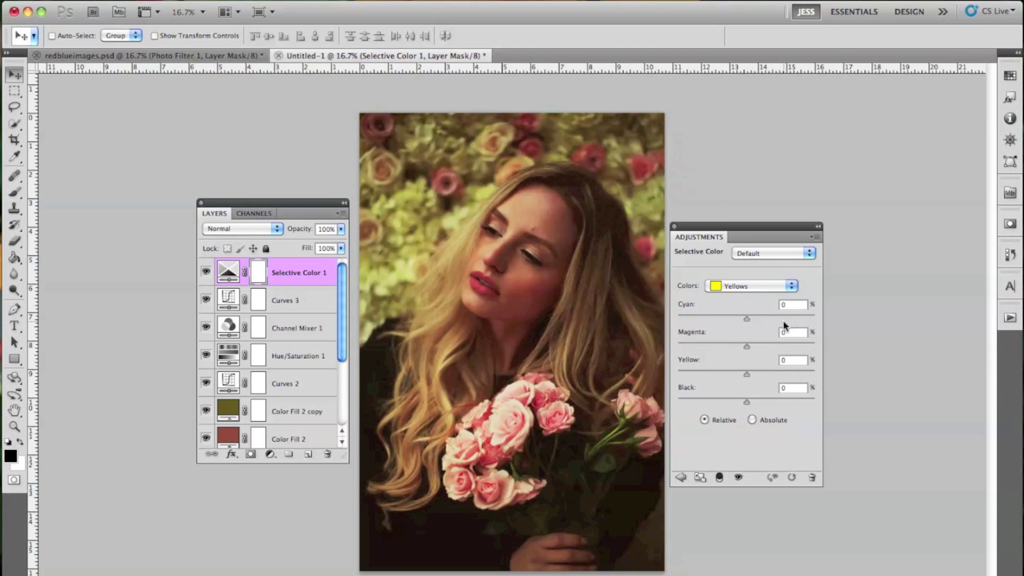
pyautogui.click(735, 288)
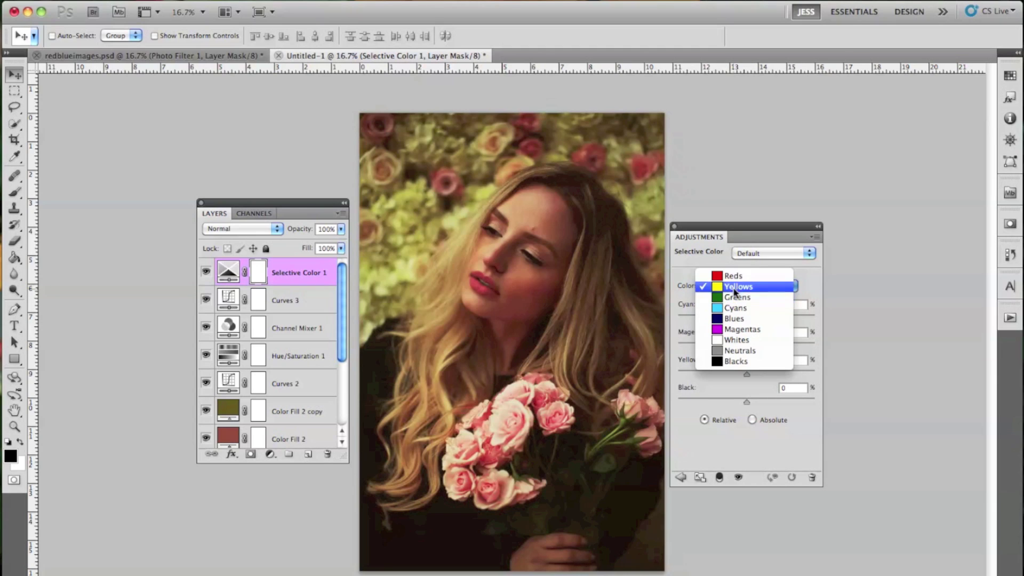
pyautogui.click(736, 287)
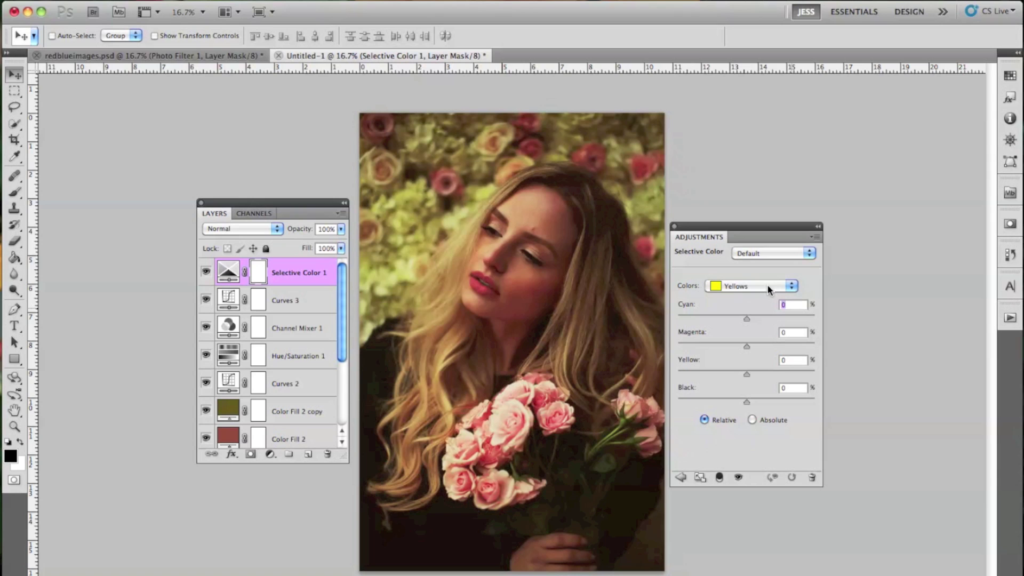
# - Set the Yellows to Cyan 29, Magenta -24, Yellow -79, Black 100
pyautogui.write('29')
pyautogui.moveTo(747, 346); pyautogui.dragTo(677, 375)
pyautogui.moveTo(746, 402)
pyautogui.mouseDown()
pyautogui.moveTo(704, 400)
pyautogui.moveTo(800, 403)
pyautogui.moveTo(690, 401)
pyautogui.moveTo(749, 402)
pyautogui.mouseUp()
pyautogui.moveTo(751, 346)
pyautogui.mouseDown()
pyautogui.moveTo(675, 347)
pyautogui.moveTo(782, 348)
pyautogui.moveTo(748, 347)
pyautogui.mouseUp()
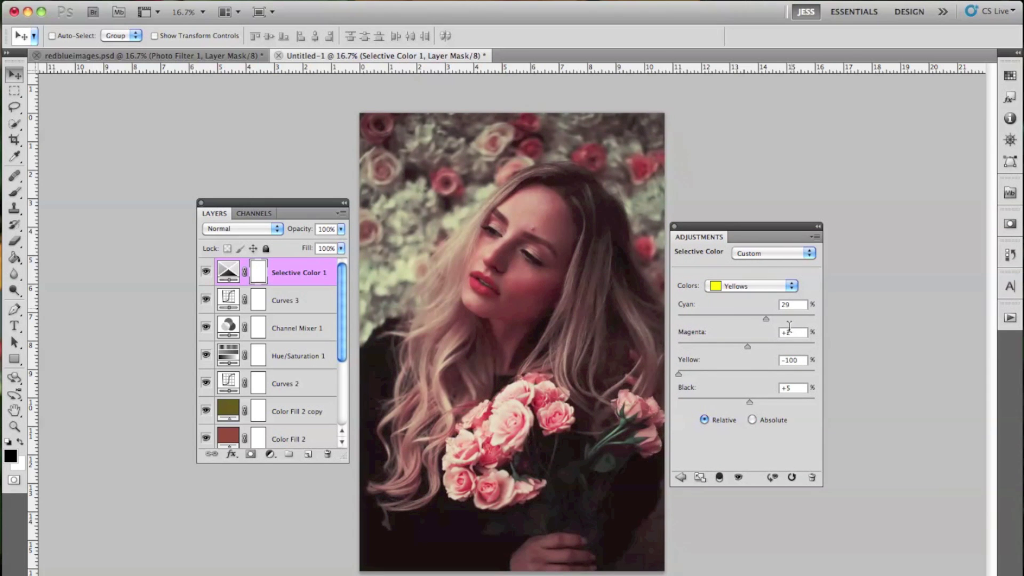
pyautogui.write('-24')
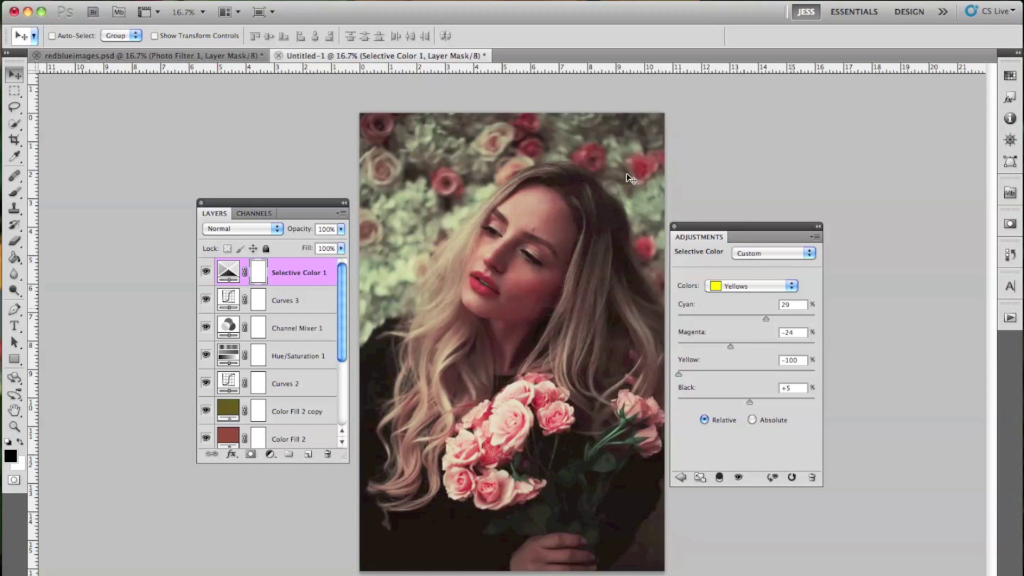
pyautogui.click(793, 361)
pyautogui.write('-79')
pyautogui.doubleClick(793, 388)
pyautogui.write('100')
pyautogui.press('Return')
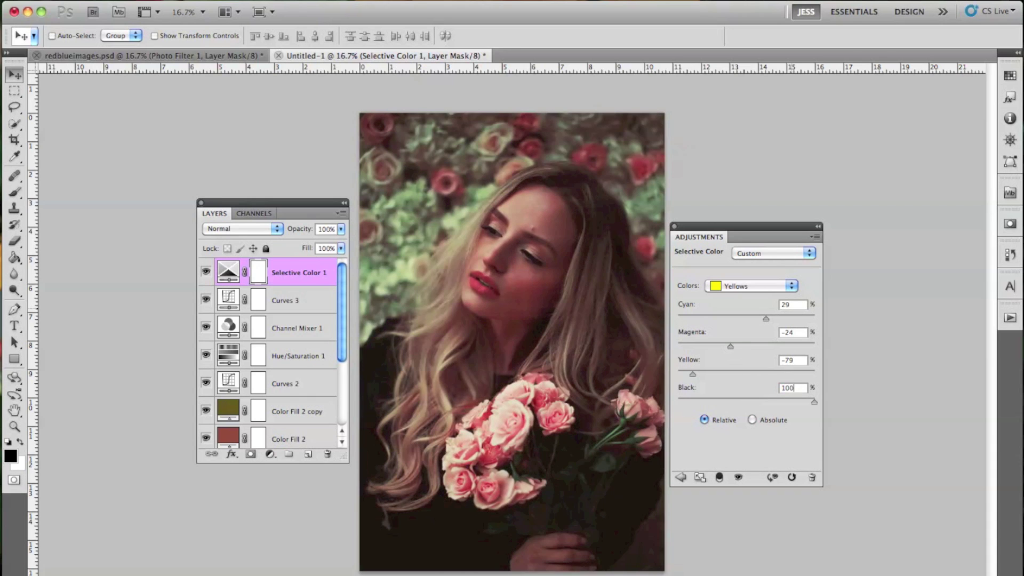
# - Toggle Selective Color 1 on and off to compare the greener background
pyautogui.click(206, 272)
pyautogui.click(205, 272)
pyautogui.click(206, 272)
pyautogui.click(206, 272)
pyautogui.click(218, 0)
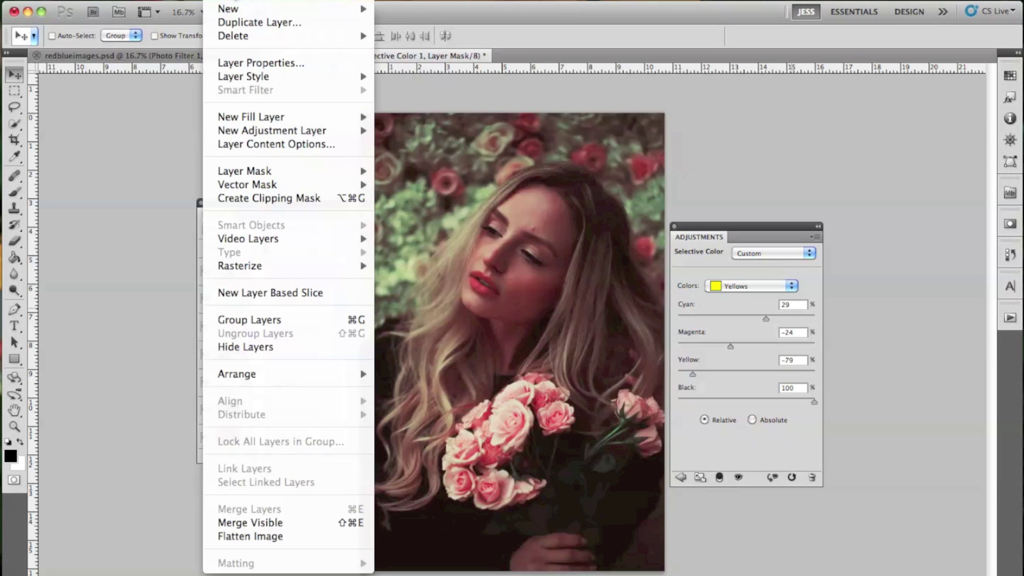
# - Add a Selective Color 2 layer with Reds set to Cyan -8, Magenta 57
pyautogui.moveTo(344, 136)
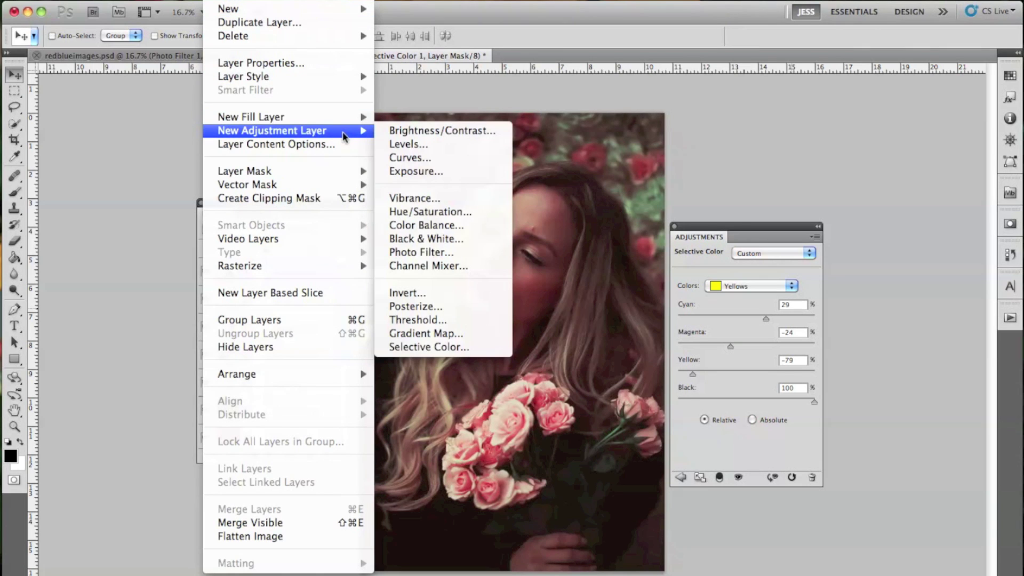
pyautogui.click(460, 347)
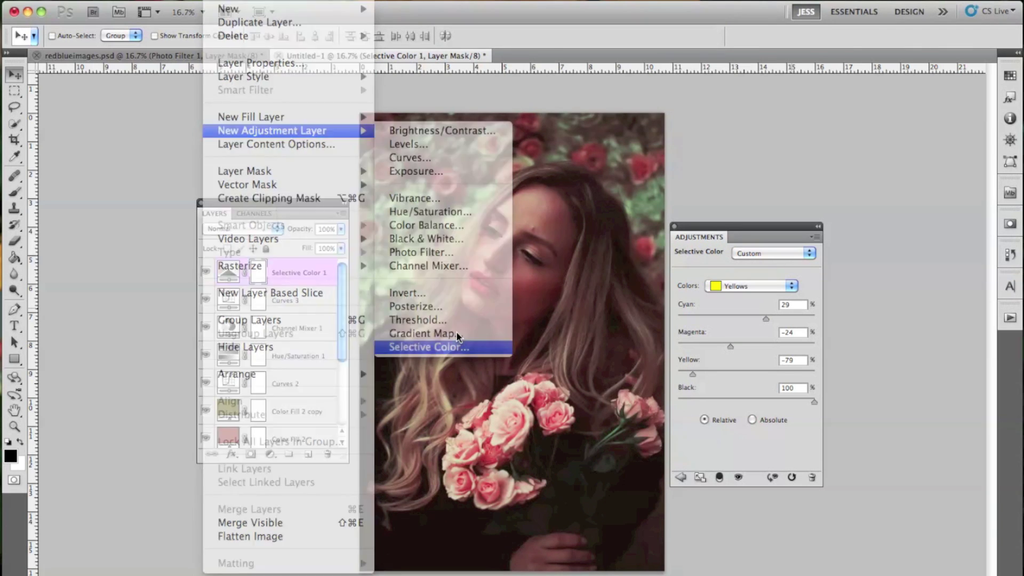
pyautogui.press('Return')
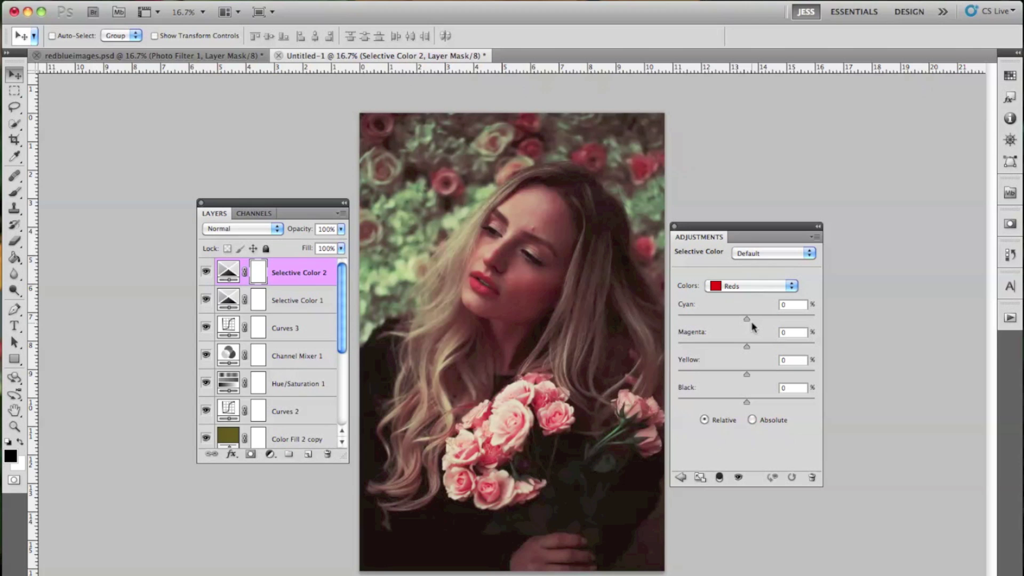
pyautogui.click(793, 304)
pyautogui.write('-8')
pyautogui.press('Tab')
pyautogui.write('5')
pyautogui.write('7')
# - Set Selective Color 2's Yellows to Cyan 100 and Yellow -37
pyautogui.click(737, 286)
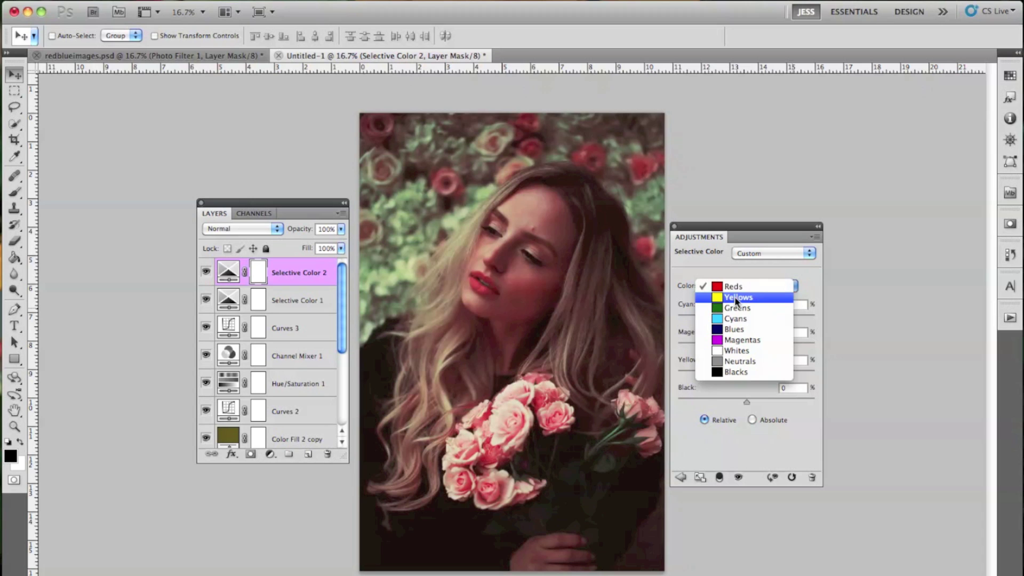
pyautogui.click(736, 299)
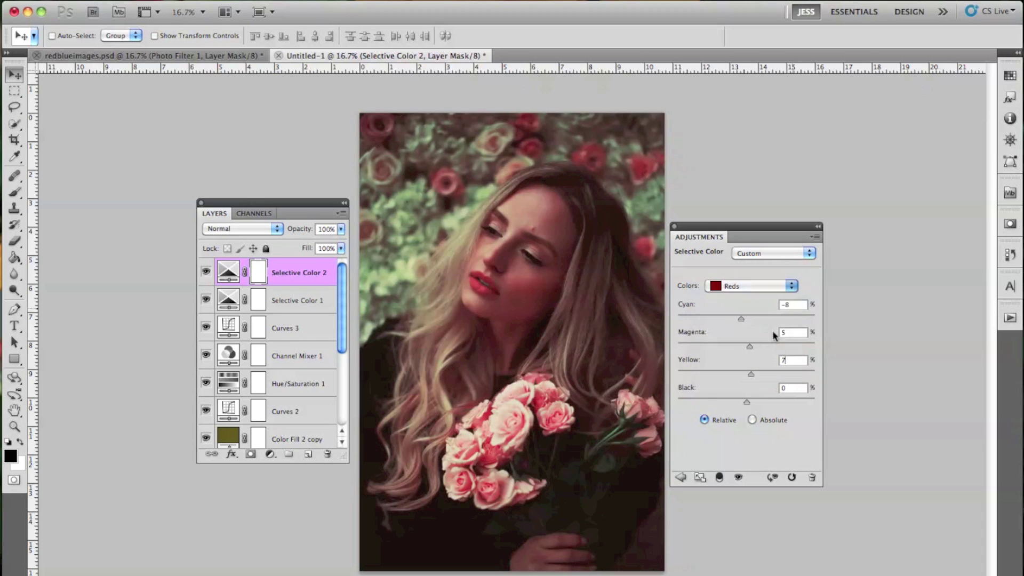
pyautogui.click(792, 304)
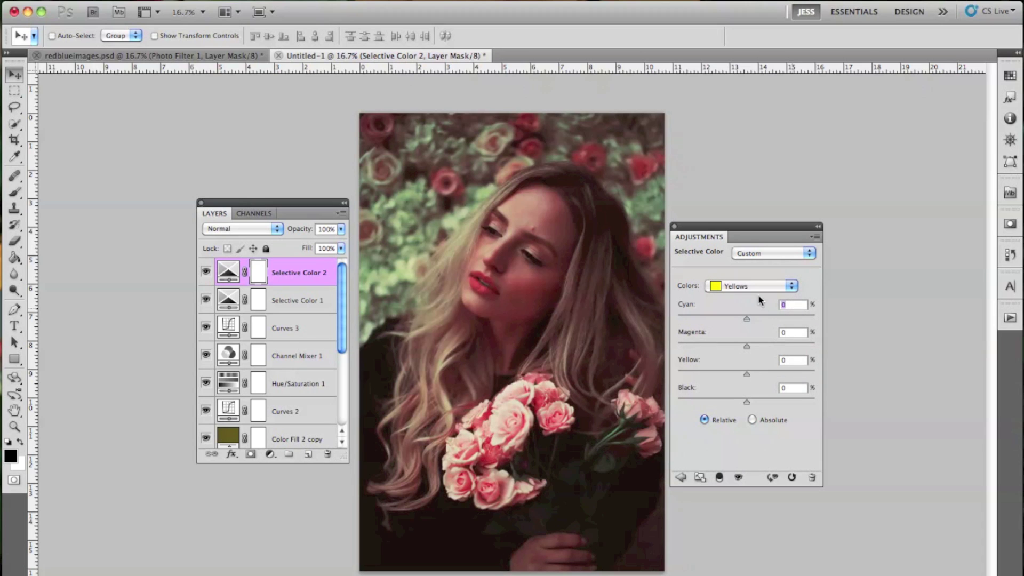
pyautogui.write('100')
pyautogui.press('Tab')
pyautogui.write('-37')
# - Set the Greens to Cyan 51, Magenta -100, Yellow -100, Black 100
pyautogui.click(759, 289)
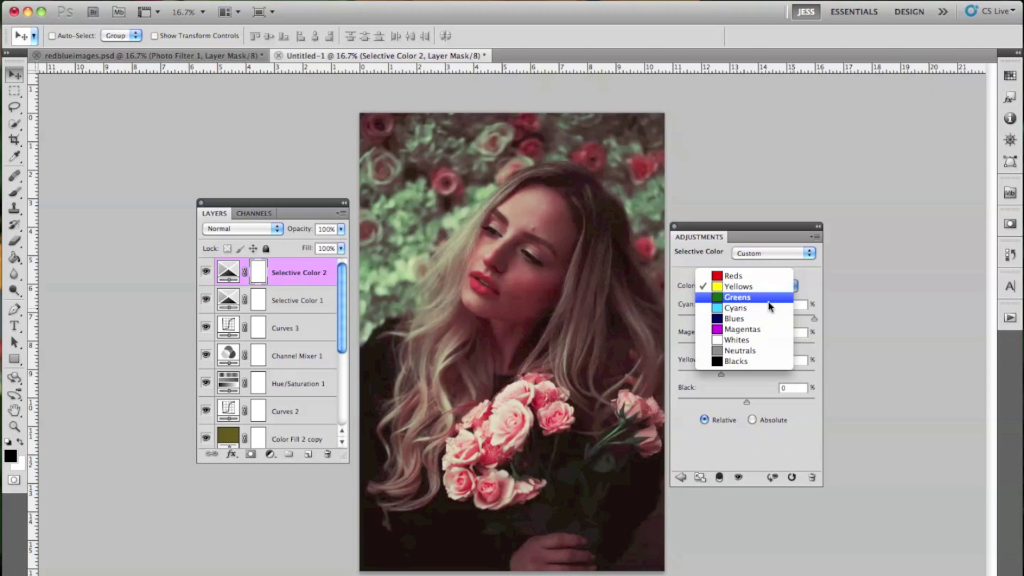
pyautogui.click(756, 297)
pyautogui.click(788, 305)
pyautogui.write('51')
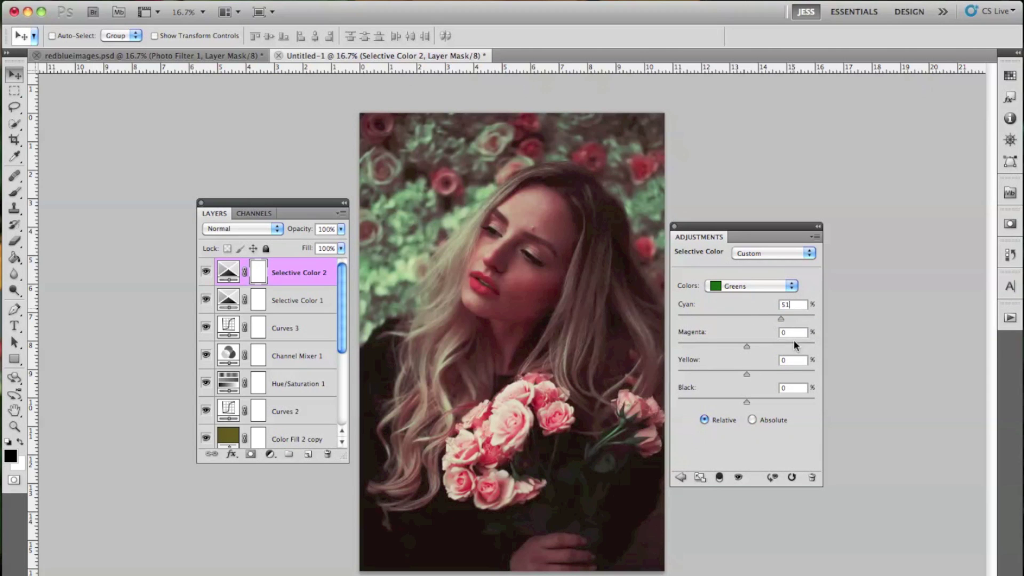
pyautogui.write('-100')
pyautogui.write('-100')
pyautogui.write('100')
# - Toggle Selective Color 2 on and off to compare the mint greens
pyautogui.click(205, 272)
pyautogui.click(206, 272)
pyautogui.click(205, 272)
pyautogui.click(205, 272)
pyautogui.click(206, 272)
pyautogui.click(206, 273)
pyautogui.click(218, 1)
pyautogui.moveTo(304, 137)
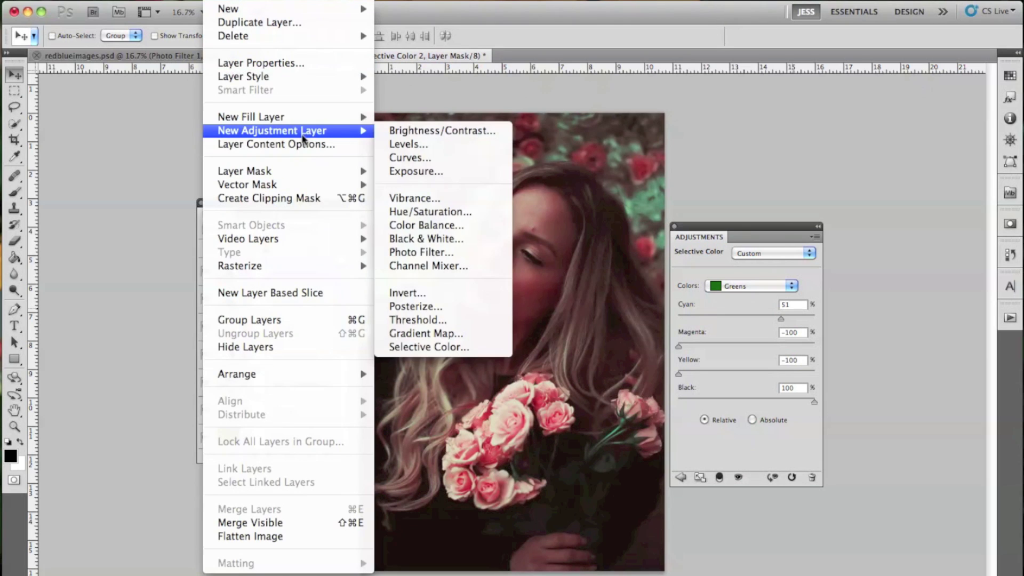
# - Add a Hue/Saturation 2 layer shifting the Greens to Hue 34, Lightness 2
pyautogui.click(452, 212)
pyautogui.press('Return')
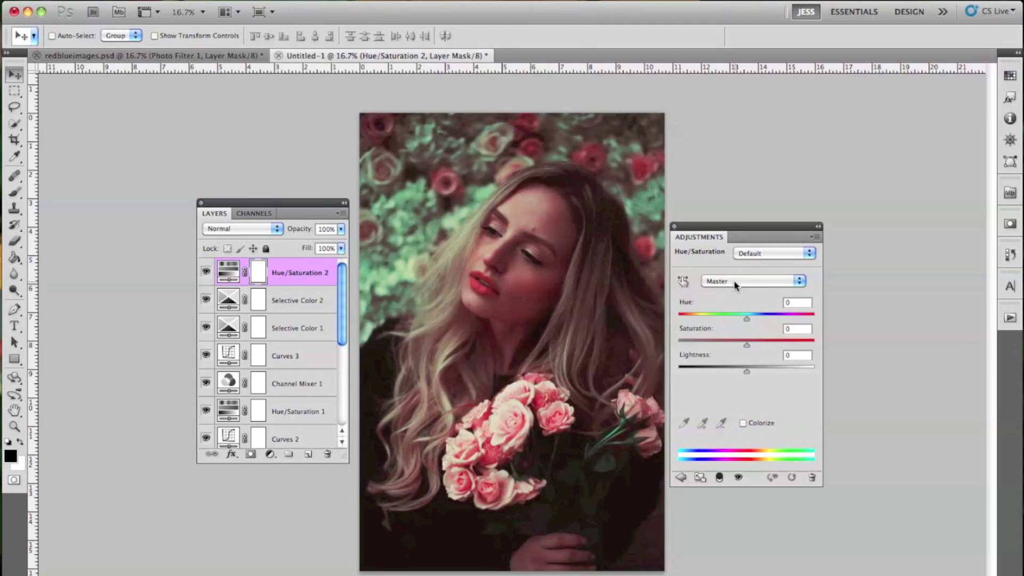
pyautogui.click(738, 282)
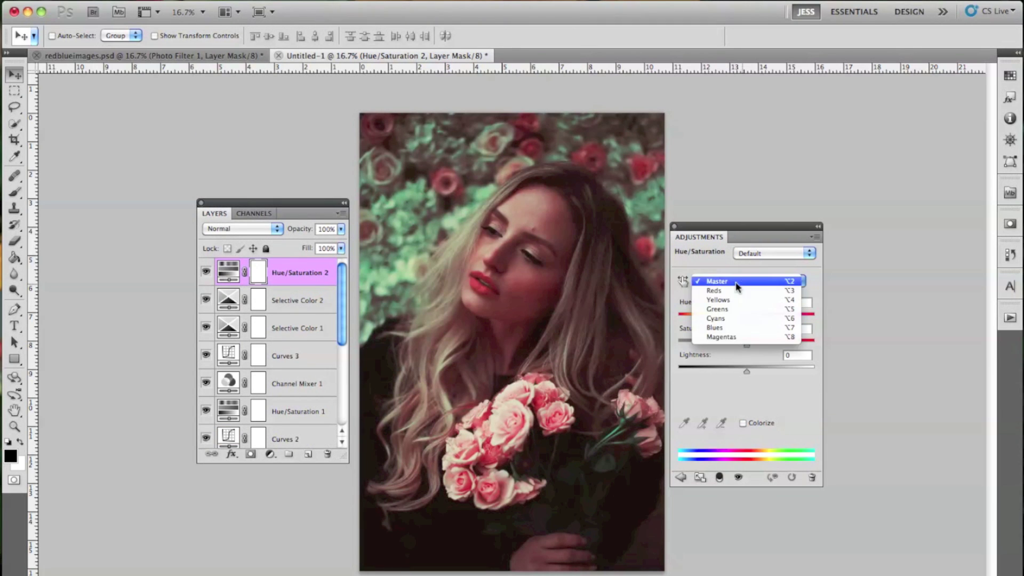
pyautogui.click(729, 311)
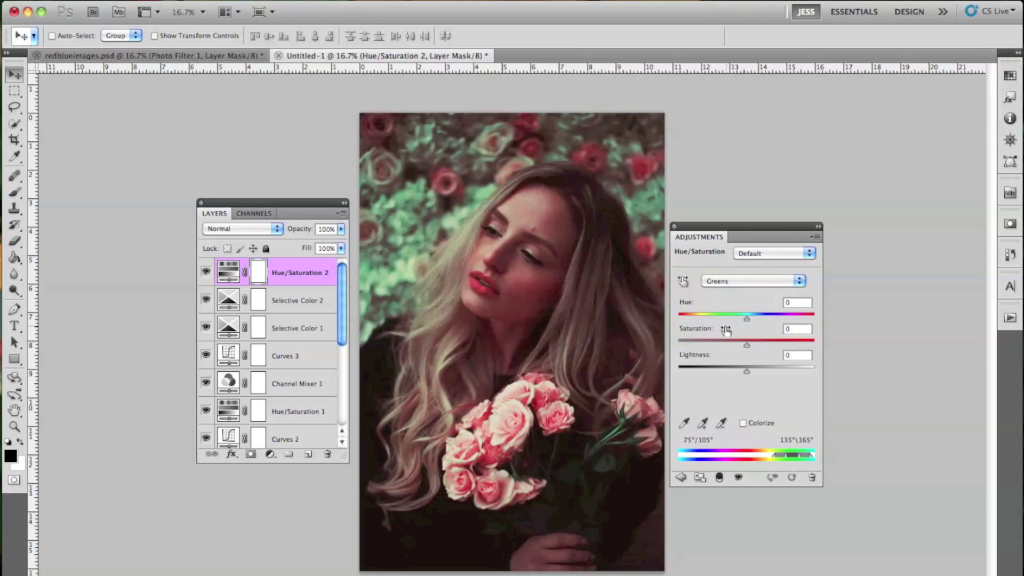
pyautogui.click(795, 302)
pyautogui.write('34')
pyautogui.click(794, 354)
pyautogui.press('Return')
# - Zoom in and toggle Hue/Saturation 2 to compare the teal greens
pyautogui.click(205, 273)
pyautogui.click(206, 273)
pyautogui.press('super+plus')
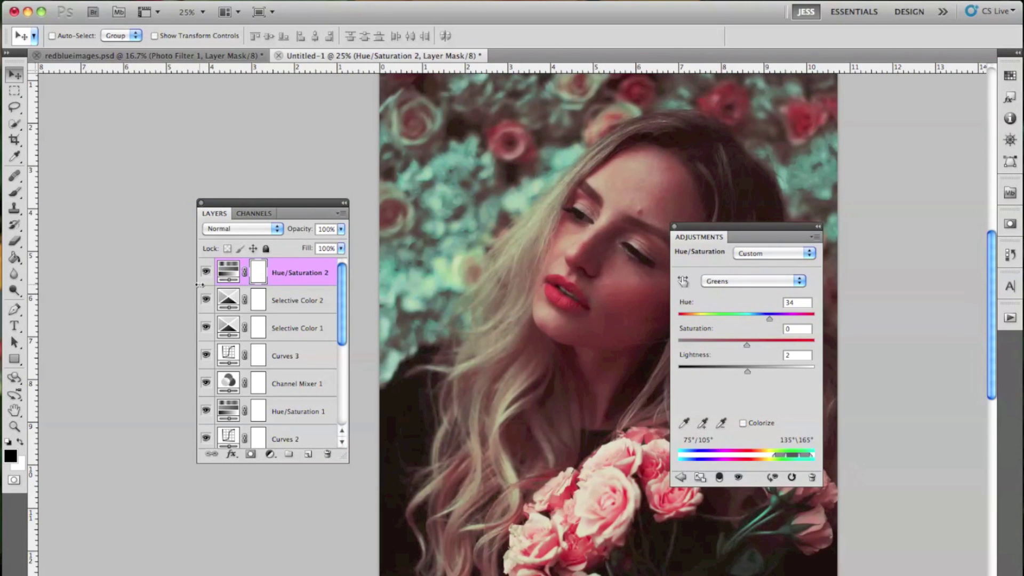
pyautogui.click(206, 273)
pyautogui.click(205, 273)
pyautogui.click(205, 273)
pyautogui.click(205, 274)
pyautogui.press('super+minus')
# - Experiment with the Greens' saturation and hue, then restore Hue to 34
pyautogui.moveTo(747, 346); pyautogui.dragTo(633, 332)
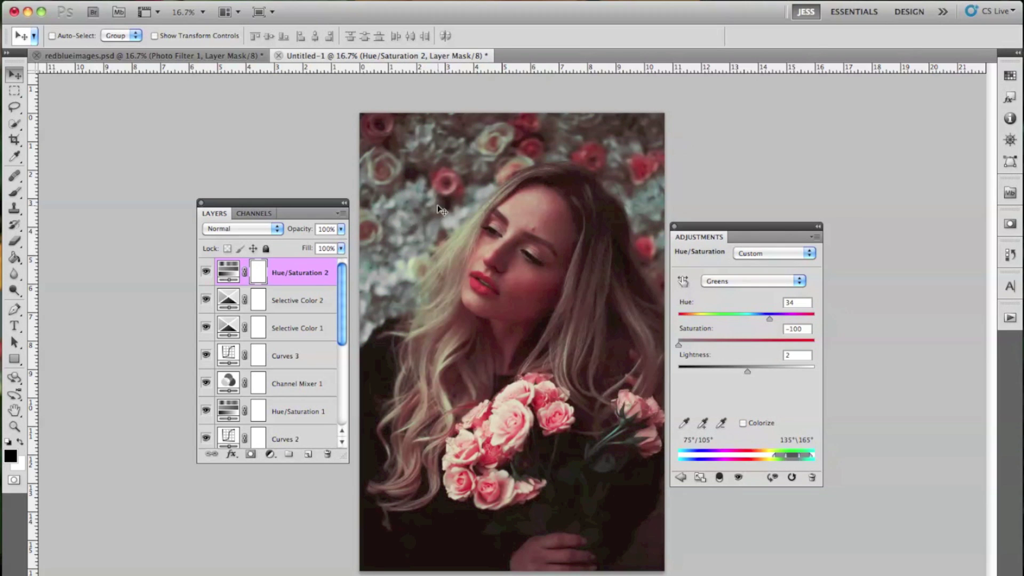
pyautogui.press('super+z')
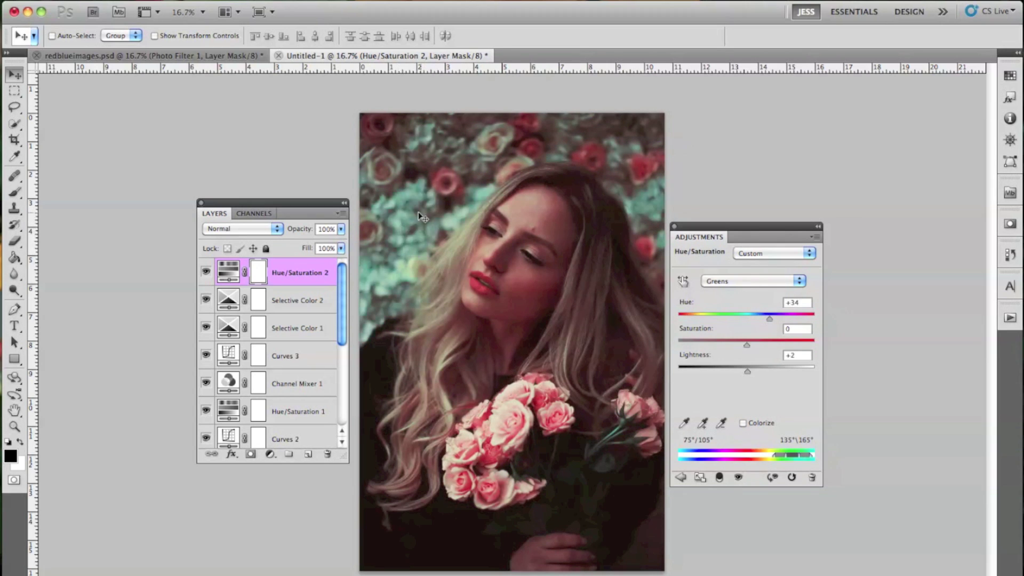
pyautogui.moveTo(764, 316); pyautogui.dragTo(678, 316)
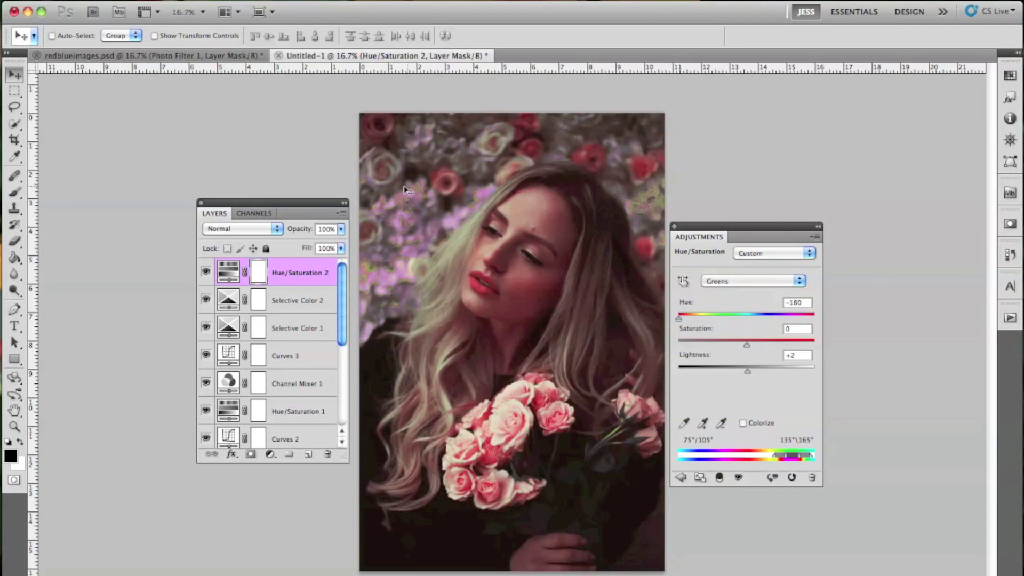
pyautogui.moveTo(741, 321); pyautogui.dragTo(678, 319)
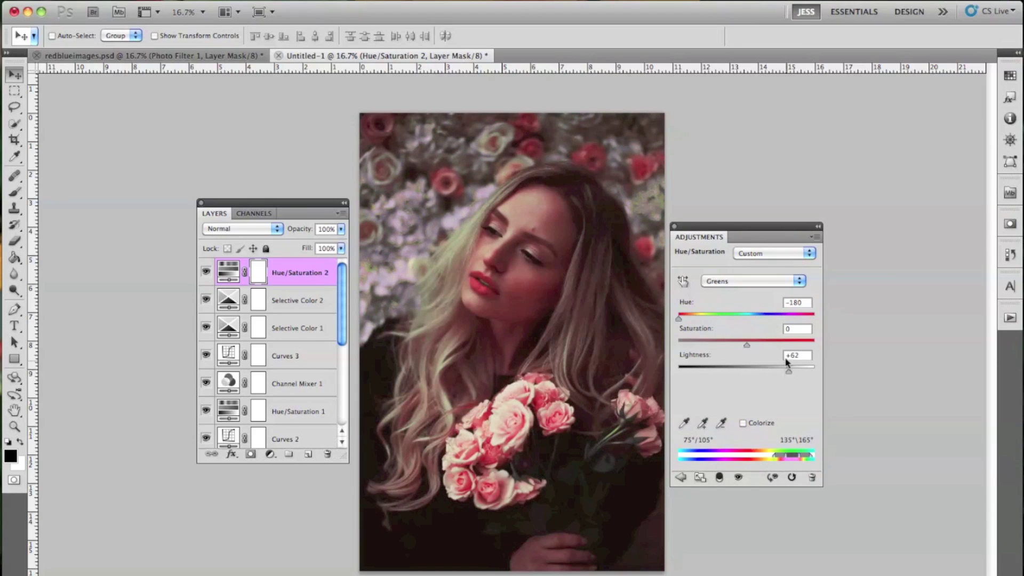
pyautogui.click(798, 302)
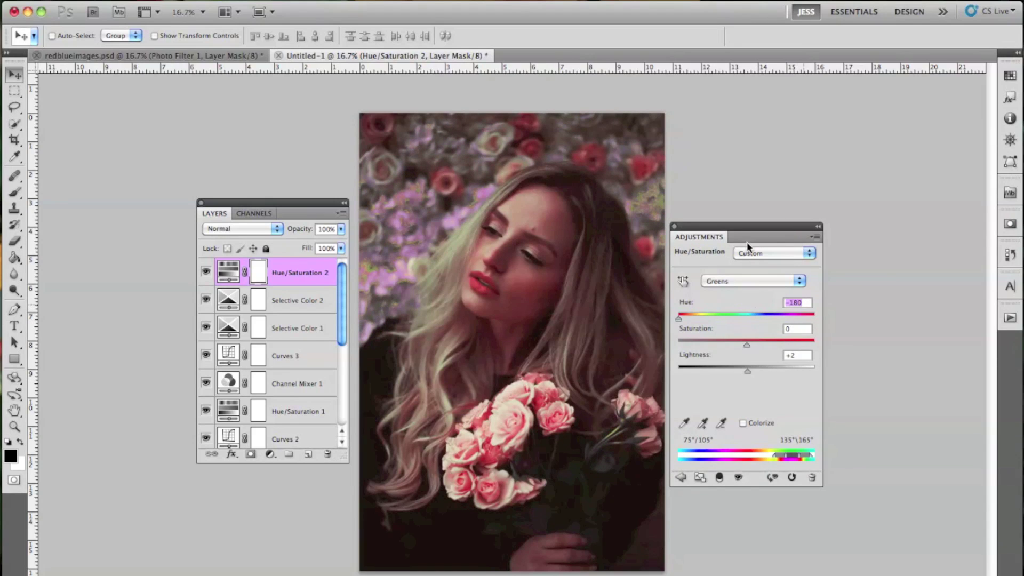
pyautogui.write('34')
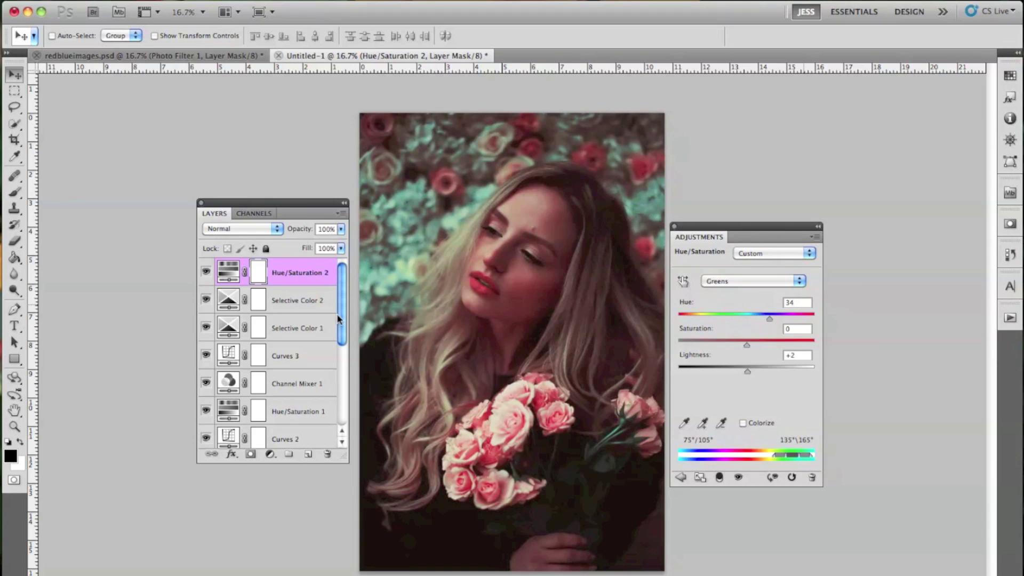
# - Toggle Color Fill 1 on and off to judge its muting effect
pyautogui.scroll(-6, 340, 301)
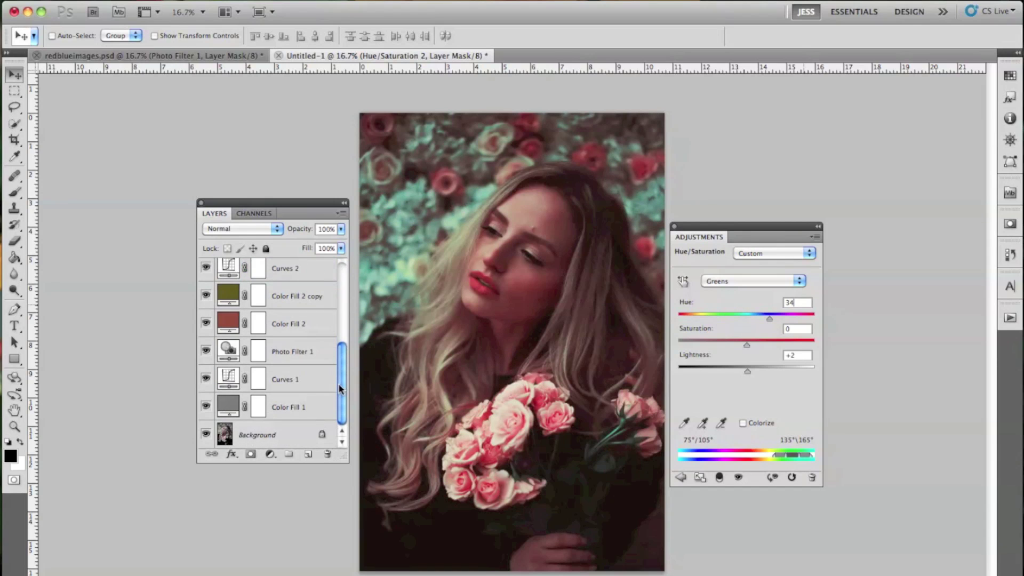
pyautogui.click(204, 409)
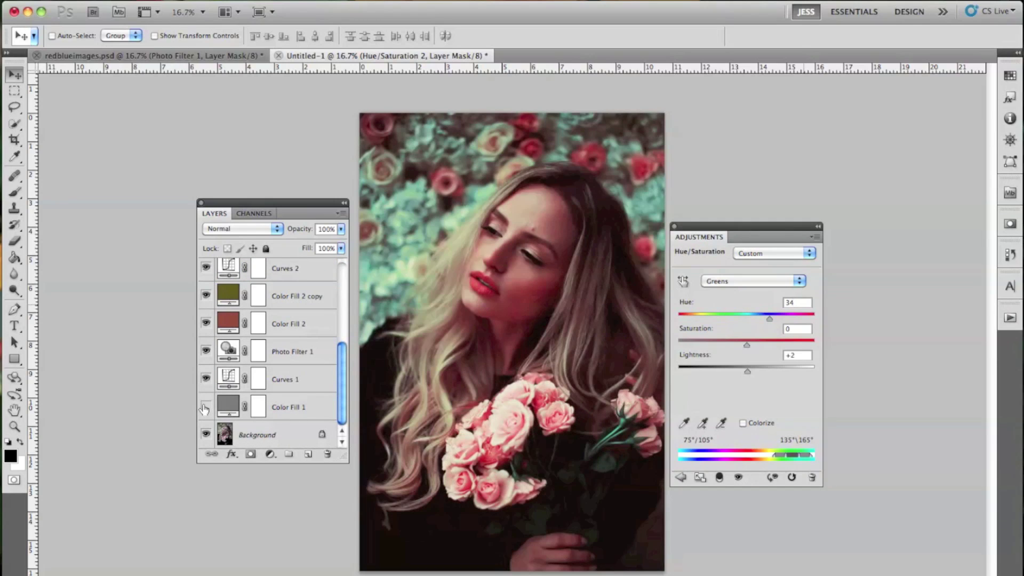
pyautogui.click(206, 409)
pyautogui.click(206, 408)
pyautogui.click(205, 408)
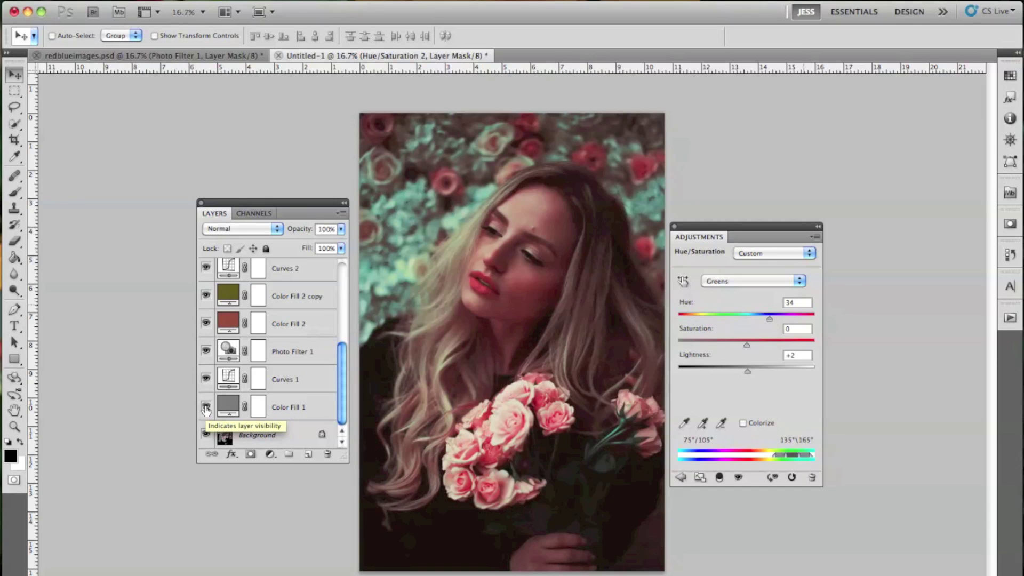
# - Choose a new darker red fill colour for Color Fill 1
pyautogui.click(229, 407)
pyautogui.doubleClick(228, 407)
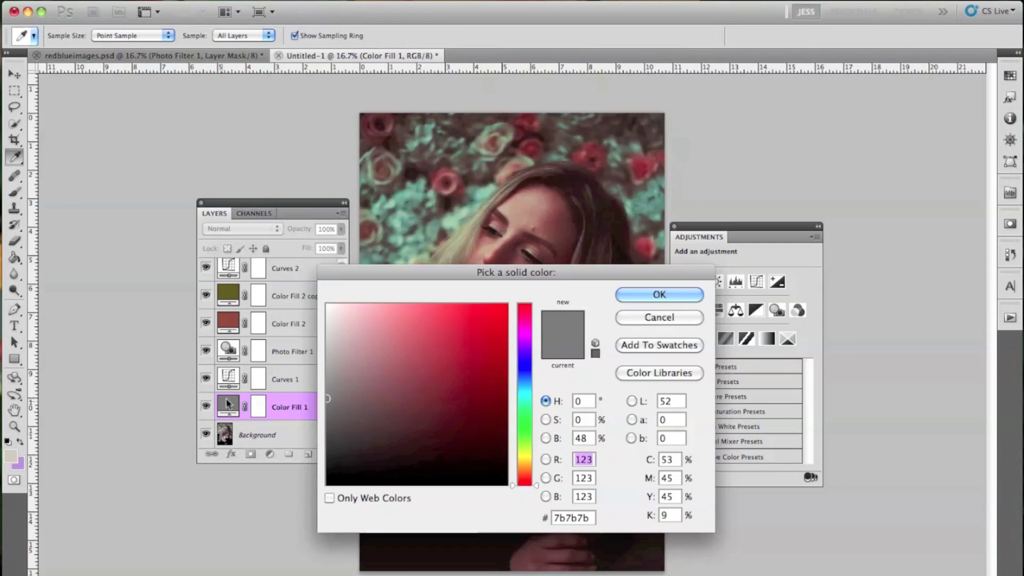
pyautogui.click(328, 370)
pyautogui.moveTo(444, 273); pyautogui.dragTo(749, 233)
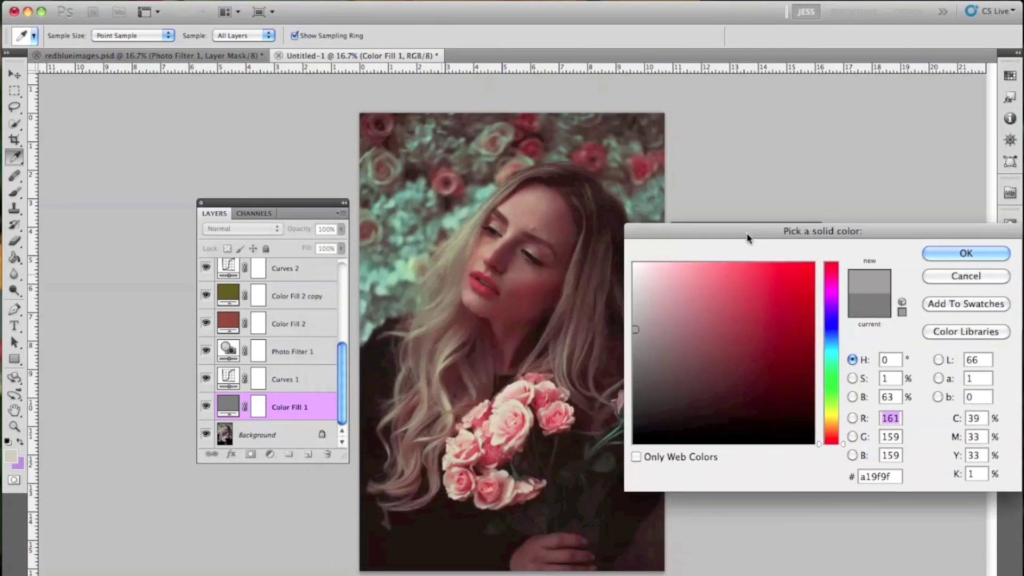
pyautogui.moveTo(648, 309)
pyautogui.mouseDown()
pyautogui.moveTo(655, 299)
pyautogui.moveTo(630, 350)
pyautogui.moveTo(641, 353)
pyautogui.moveTo(637, 377)
pyautogui.moveTo(635, 338)
pyautogui.mouseUp()
pyautogui.click(739, 305)
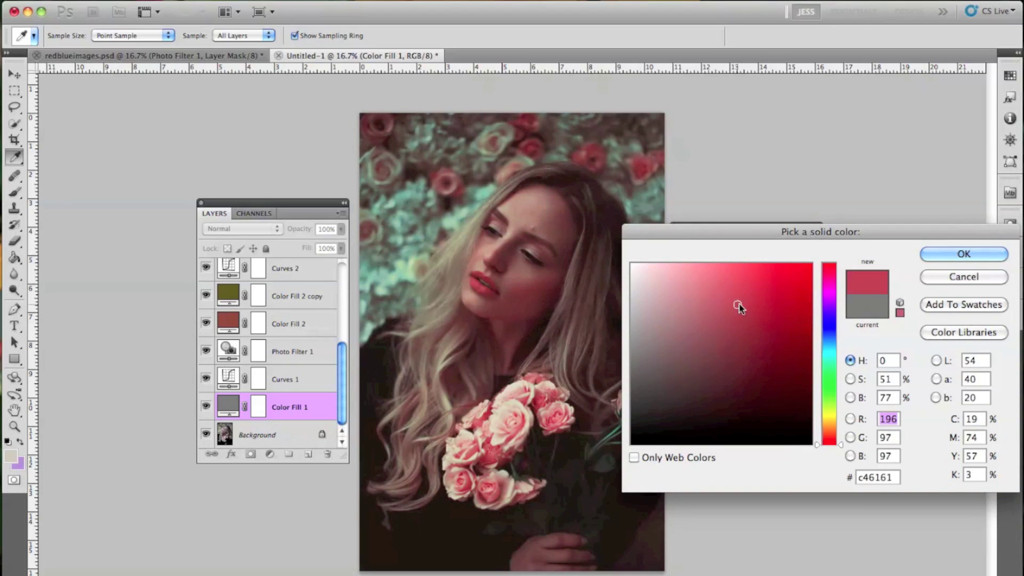
pyautogui.moveTo(755, 335)
pyautogui.mouseDown()
pyautogui.moveTo(777, 384)
pyautogui.moveTo(743, 407)
pyautogui.moveTo(693, 417)
pyautogui.moveTo(752, 325)
pyautogui.moveTo(599, 327)
pyautogui.moveTo(638, 301)
pyautogui.moveTo(634, 328)
pyautogui.mouseUp()
pyautogui.click(954, 254)
# - Compare the revised fill, then select all layers from Hue/Saturation 2 to Color Fill 1
pyautogui.click(205, 407)
pyautogui.click(206, 407)
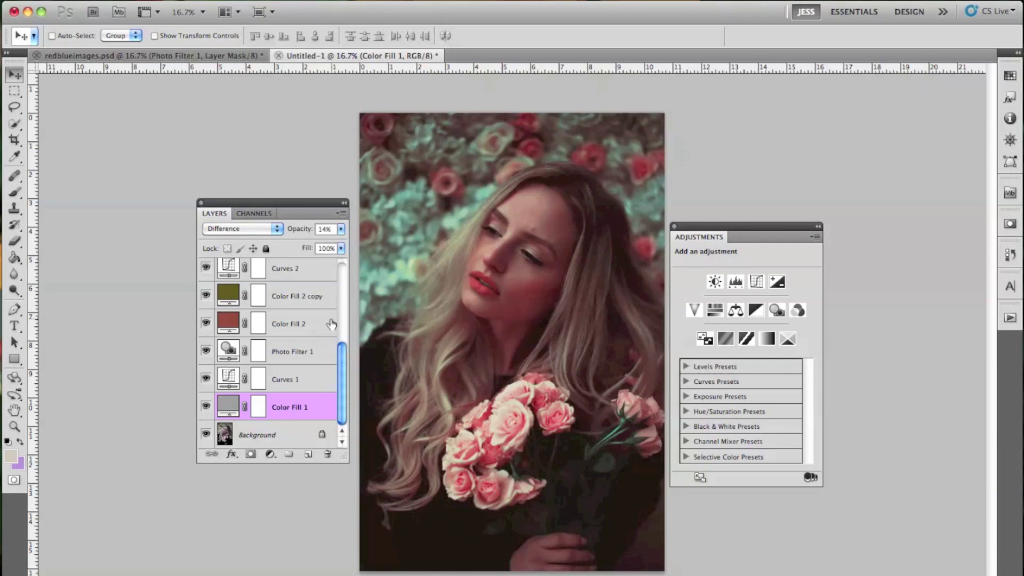
pyautogui.moveTo(342, 355); pyautogui.dragTo(288, 403)
pyautogui.moveTo(344, 367); pyautogui.dragTo(341, 282)
pyautogui.keyDown('shift'); pyautogui.click(330, 285); pyautogui.keyUp('shift')
# - Group the selected adjustment layers into Group 1 and toggle it to compare against the original
pyautogui.press('super+g')
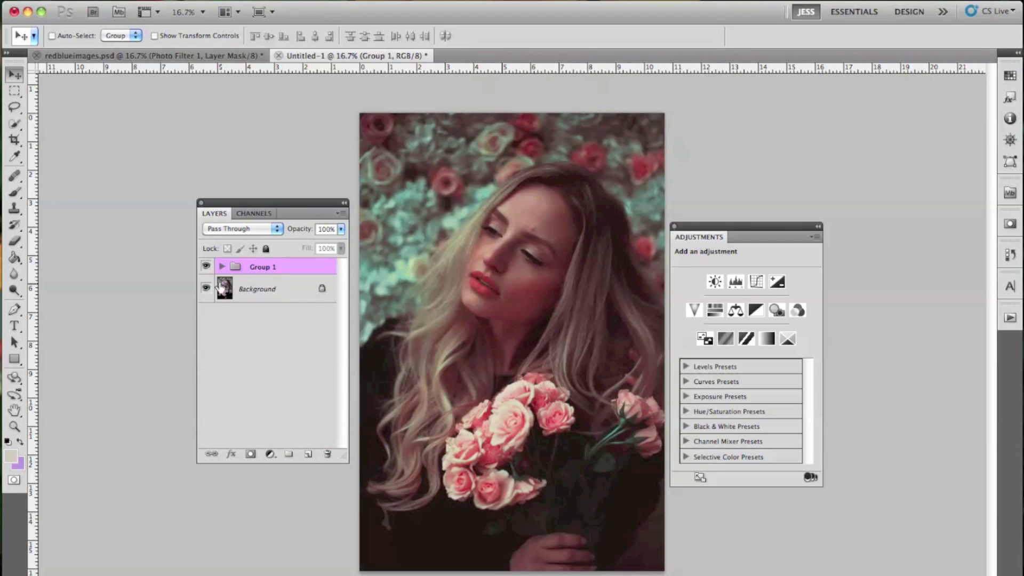
pyautogui.click(206, 268)
pyautogui.click(206, 268)
pyautogui.click(205, 268)
pyautogui.click(205, 267)
# - Expand Group 1, hide Color Fill 1 inside it, then collapse the group
pyautogui.click(221, 268)
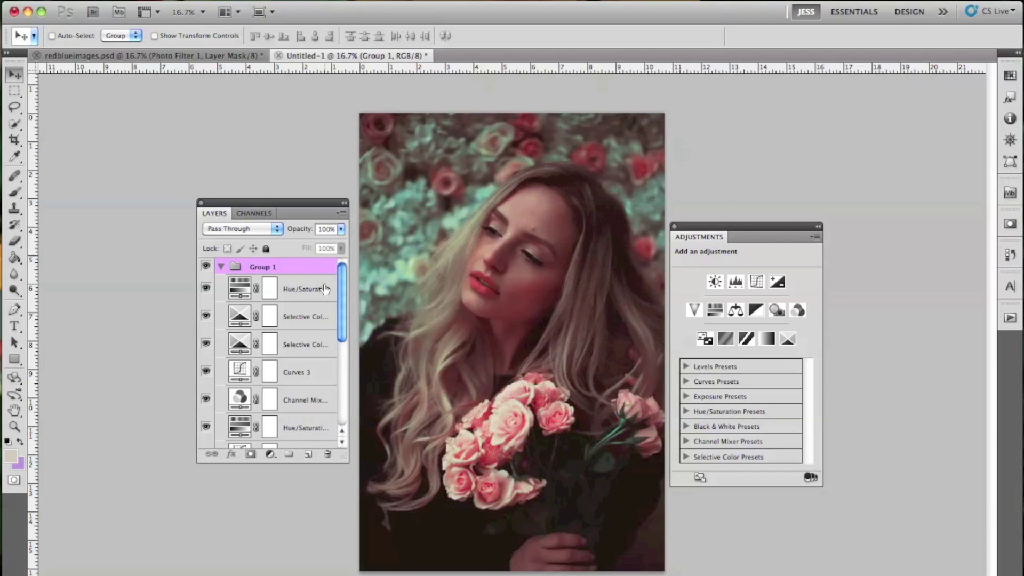
pyautogui.scroll(-3, 304, 380)
pyautogui.click(206, 413)
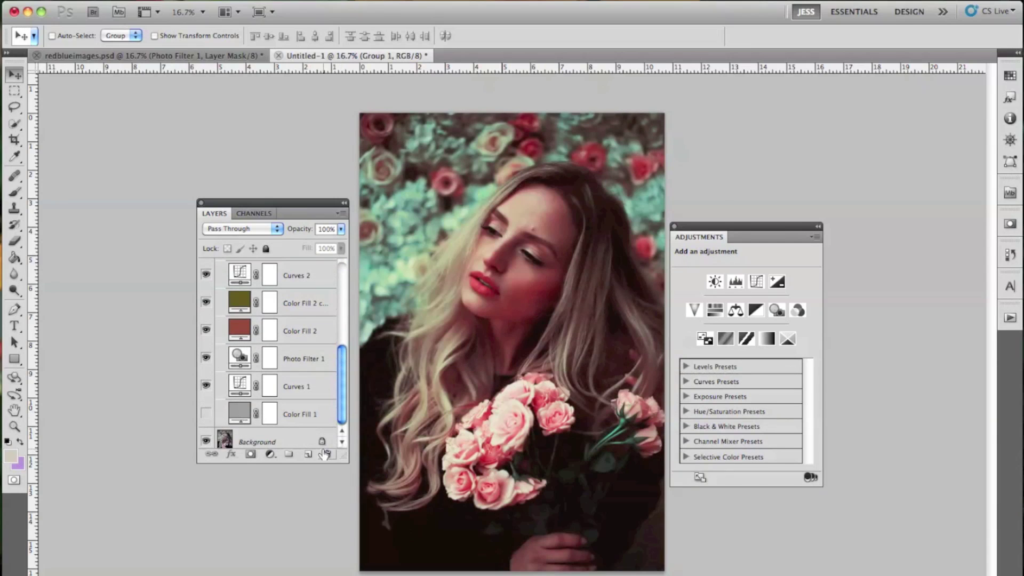
pyautogui.moveTo(342, 367); pyautogui.dragTo(214, 284)
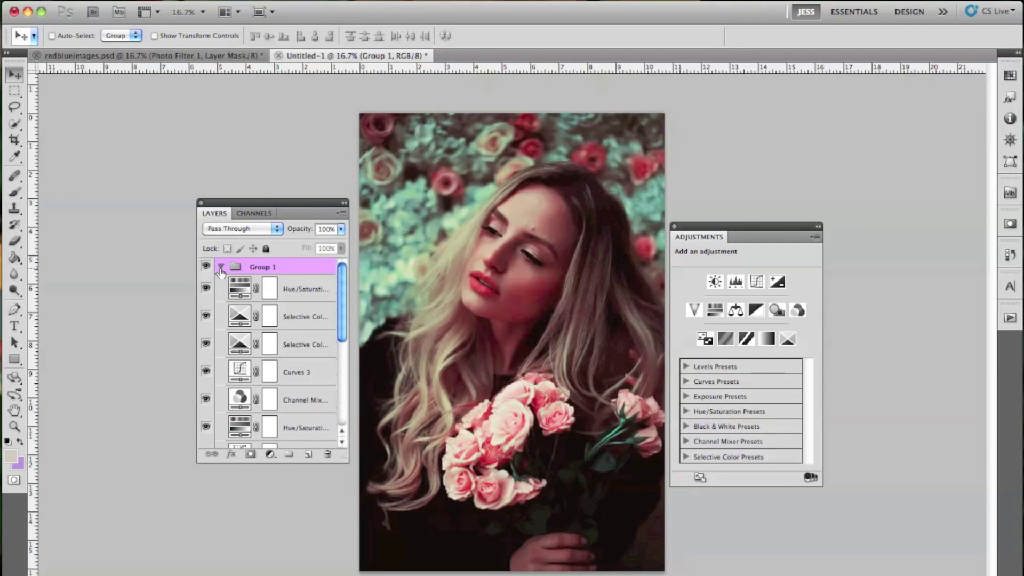
pyautogui.click(220, 266)
# - Zoom in, move the Layers and Adjustments panels off the photo, and compare Group 1 on and off
pyautogui.press('super+equal')
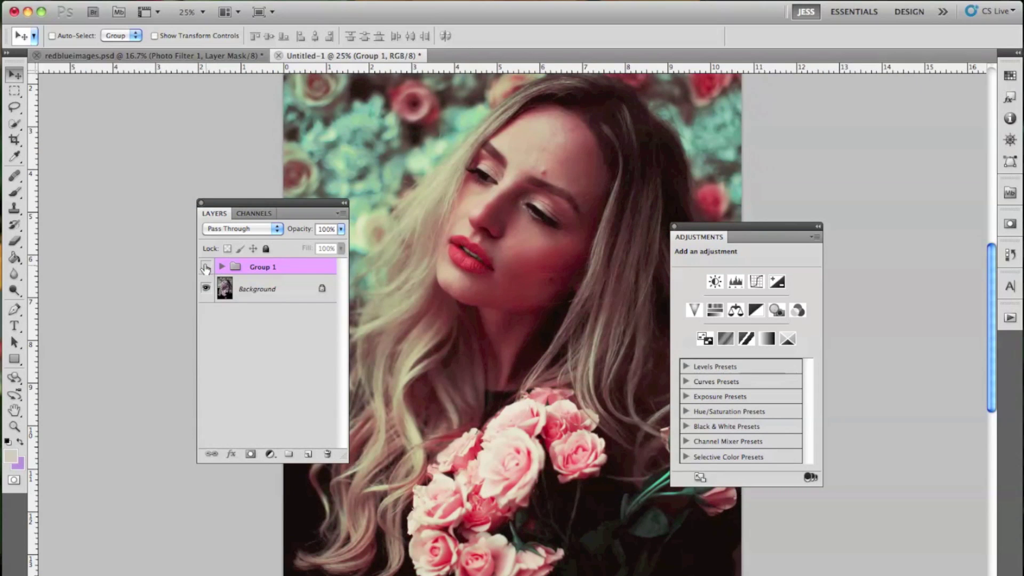
pyautogui.click(206, 268)
pyautogui.moveTo(242, 203); pyautogui.dragTo(164, 208)
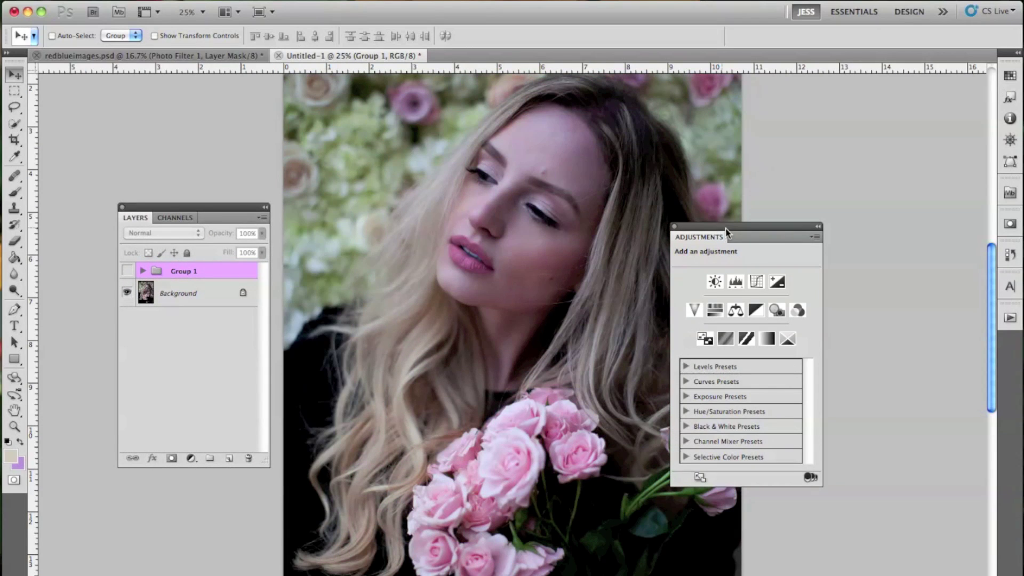
pyautogui.moveTo(726, 227); pyautogui.dragTo(840, 223)
pyautogui.click(127, 273)
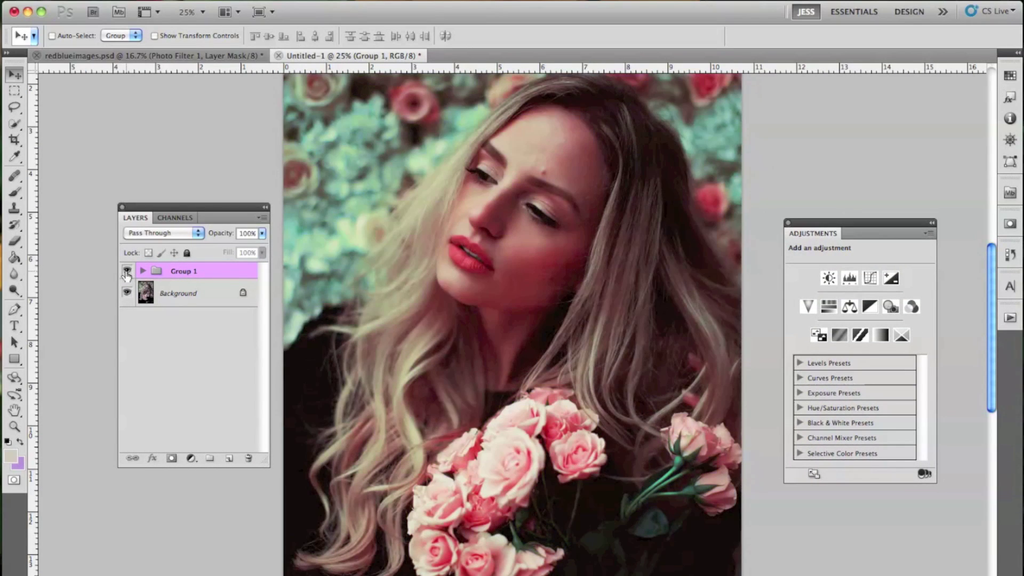
pyautogui.click(126, 273)
pyautogui.click(126, 273)
# - Select Selective Color 2 in Group 1 and toggle it to compare the teal flowers
pyautogui.click(141, 272)
pyautogui.click(154, 320)
pyautogui.click(127, 320)
pyautogui.click(127, 320)
pyautogui.click(127, 321)
pyautogui.click(127, 321)
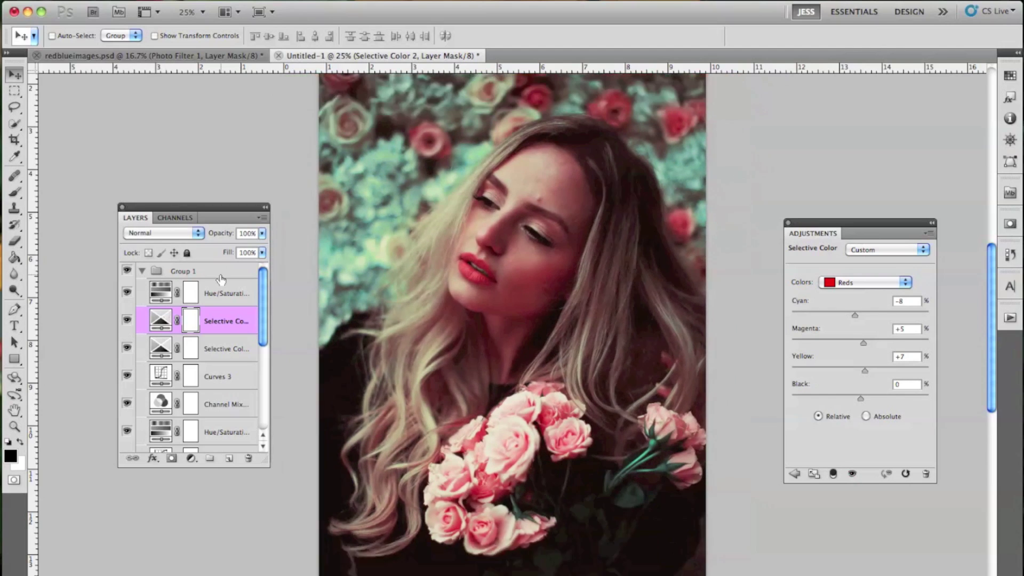
pyautogui.press('super+minus')
pyautogui.click(127, 321)
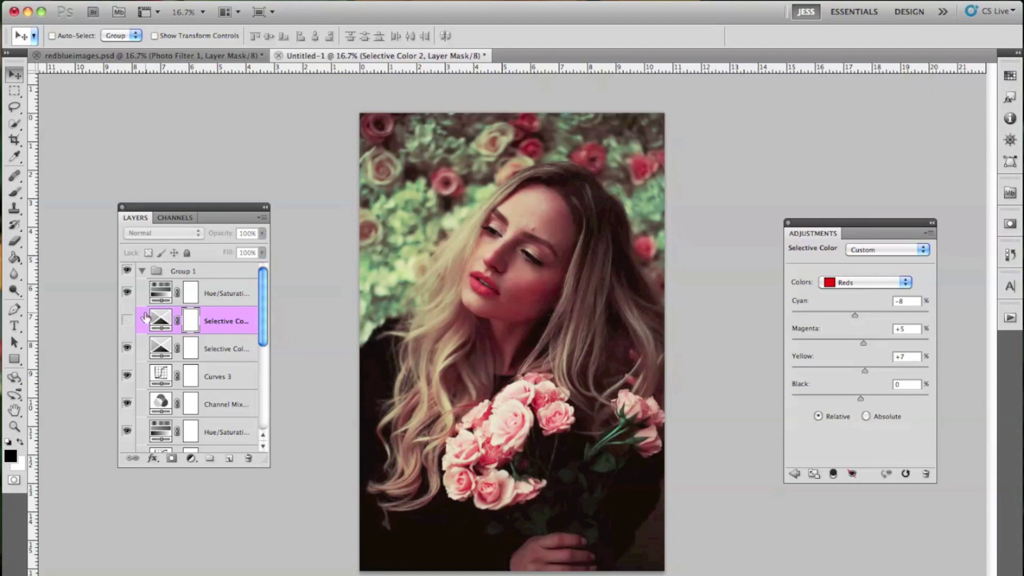
pyautogui.click(127, 320)
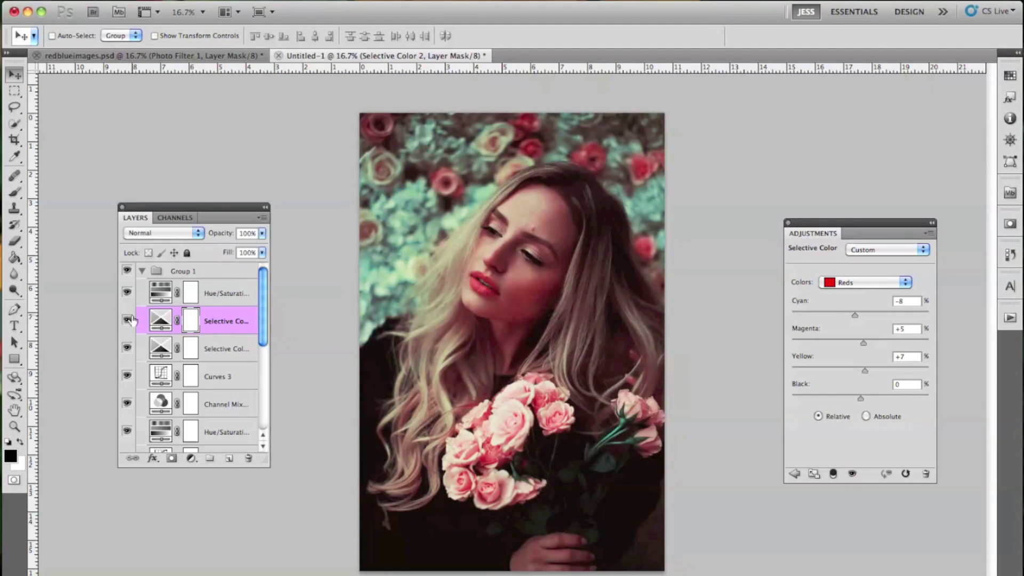